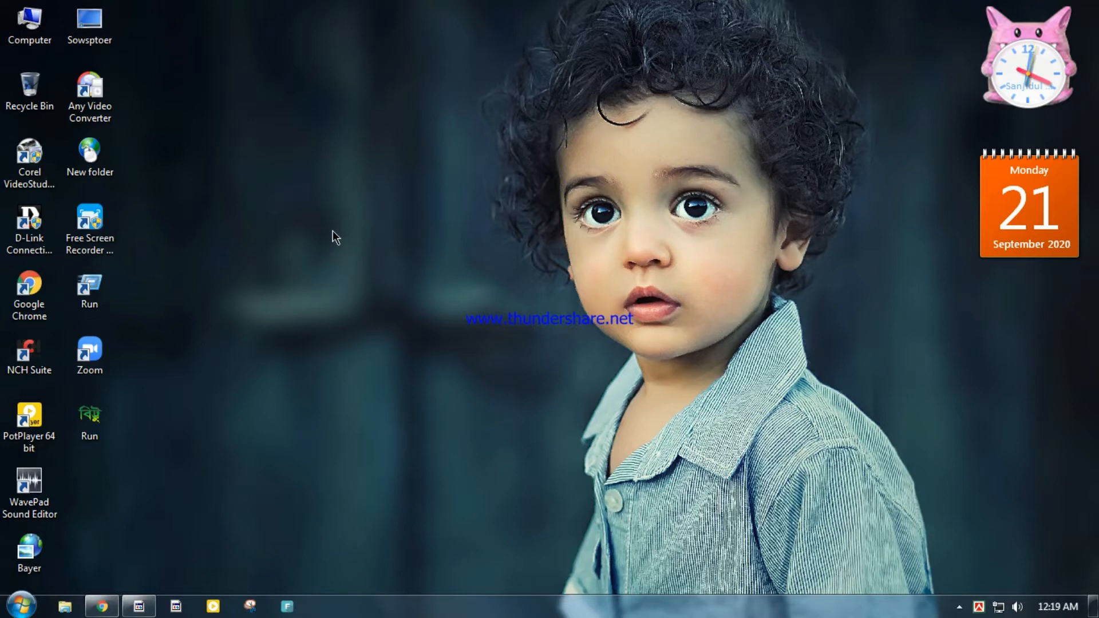
Switch to Photoshop and examine the crowded raft in the sea beside the man's head in the beach photo.
{"action": "left_click", "coordinate": [150, 611]}
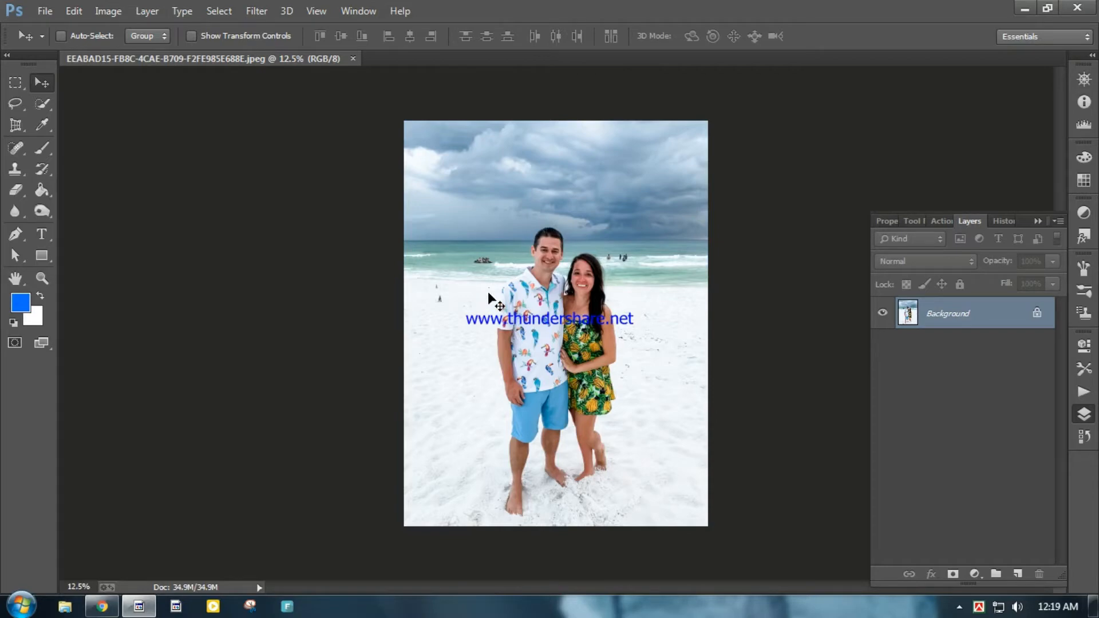
{"action": "key", "text": "ctrl+plus"}
{"action": "key", "text": "ctrl+plus"}
{"action": "key", "text": "ctrl+plus"}
{"action": "left_click_drag", "start_coordinate": [350, 190], "coordinate": [415, 249]}
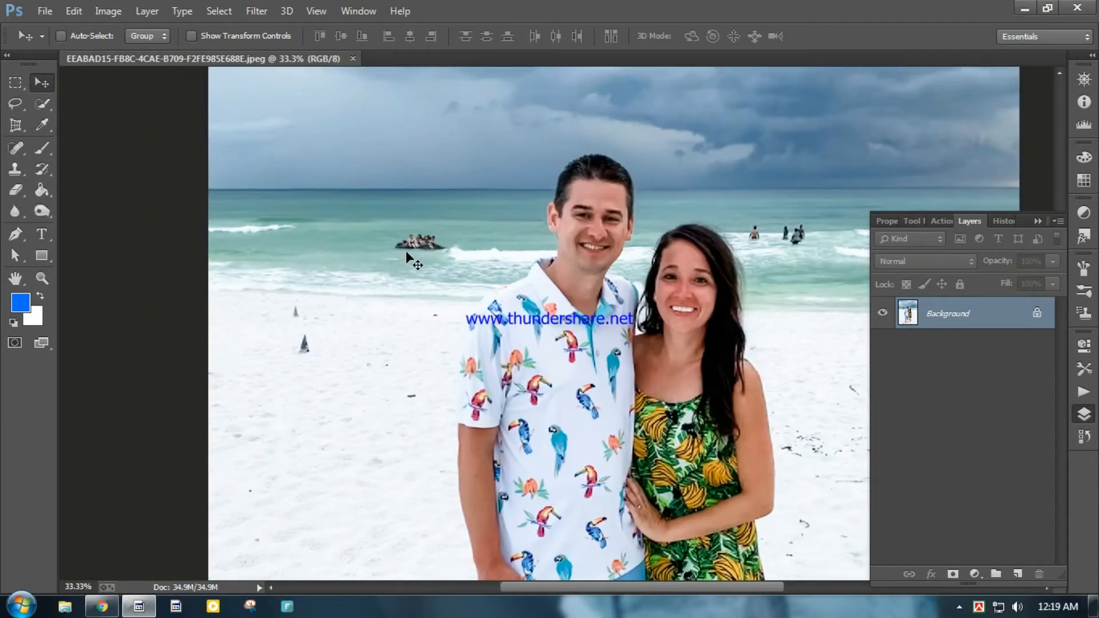
{"action": "key", "text": "ctrl+plus"}
{"action": "key", "text": "ctrl+plus"}
{"action": "key", "text": "ctrl+plus"}
{"action": "left_click_drag", "start_coordinate": [367, 249], "coordinate": [532, 390]}
{"action": "left_click_drag", "start_coordinate": [446, 359], "coordinate": [554, 437]}
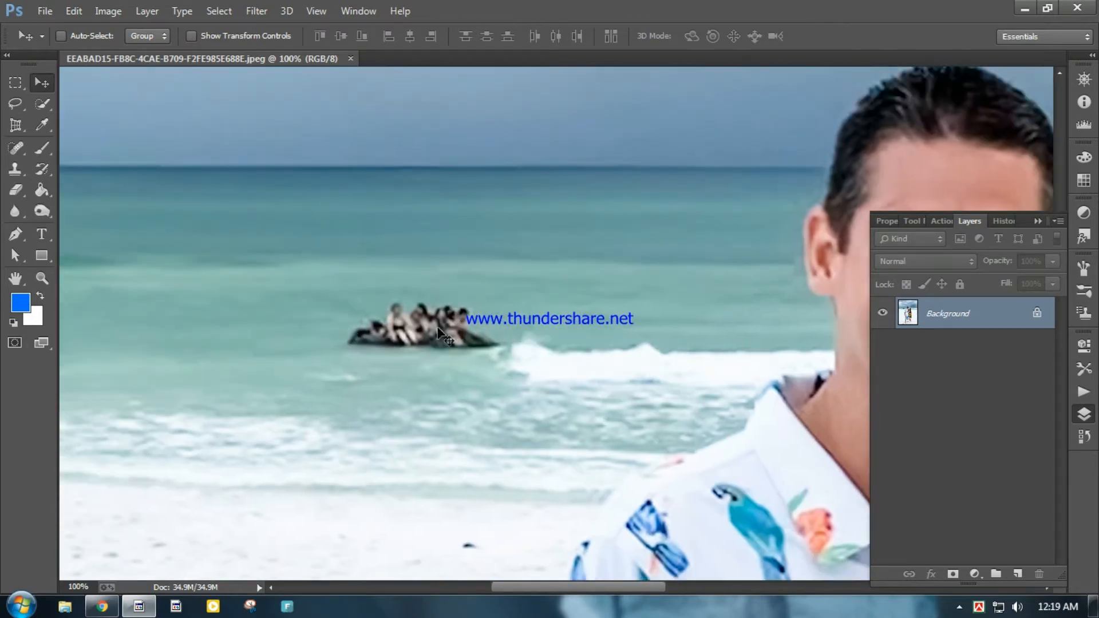
Examine the bathers in the surf beside the woman's head, and view the whole photo again.
{"action": "left_click_drag", "start_coordinate": [645, 366], "coordinate": [1, 327]}
{"action": "left_click_drag", "start_coordinate": [606, 349], "coordinate": [116, 339]}
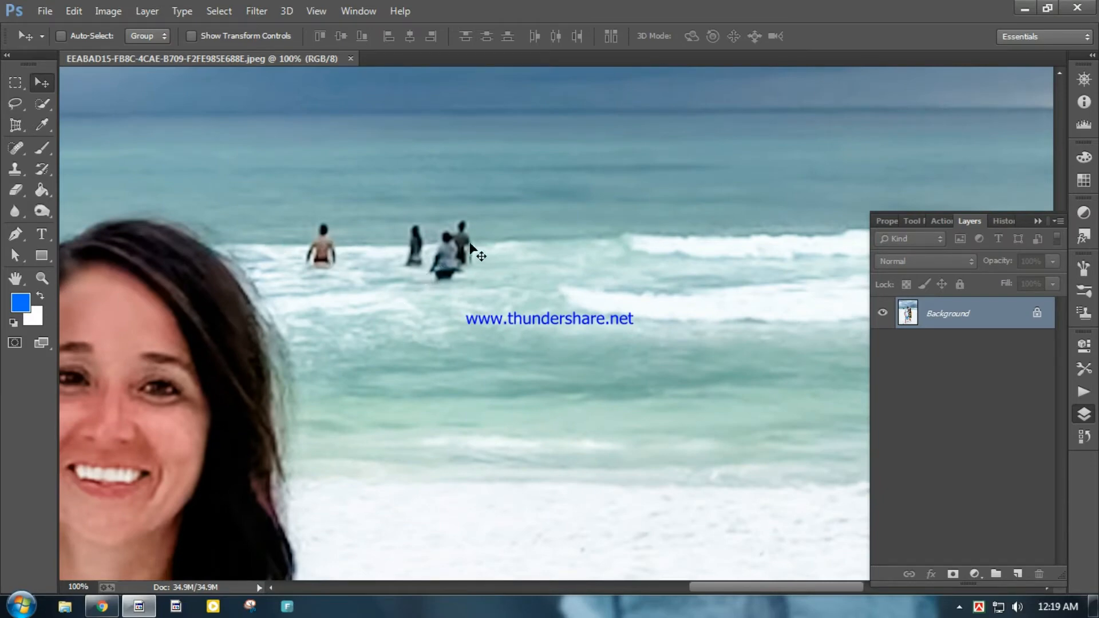
{"action": "mouse_move", "coordinate": [400, 382]}
{"action": "left_mouse_down"}
{"action": "mouse_move", "coordinate": [500, 223]}
{"action": "mouse_move", "coordinate": [488, 255]}
{"action": "left_mouse_up"}
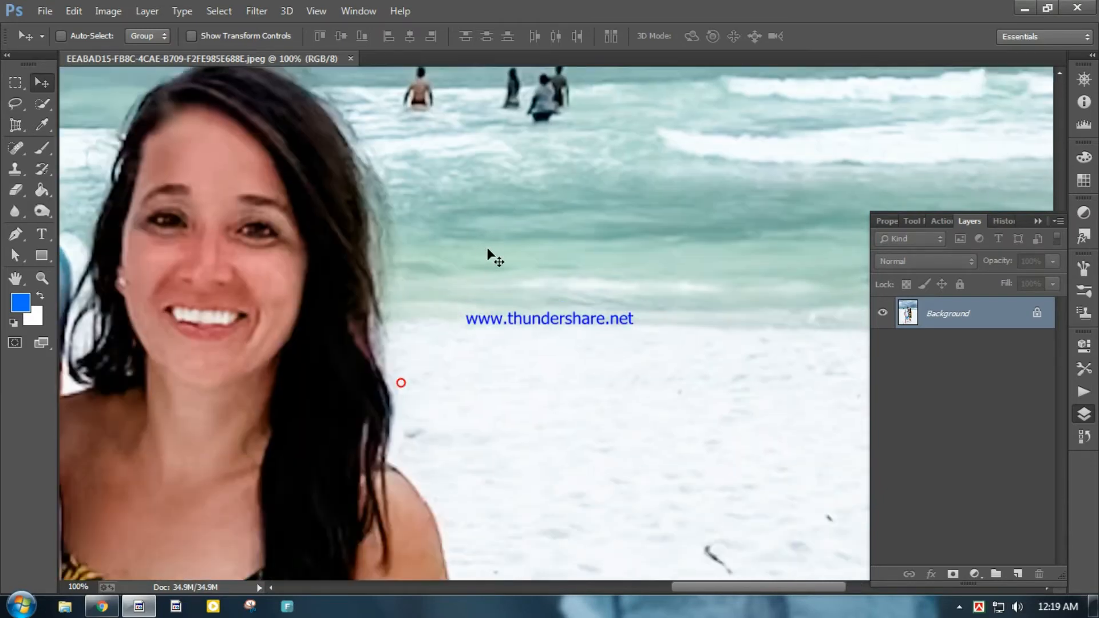
{"action": "key", "text": "ctrl+minus"}
{"action": "key", "text": "ctrl+minus"}
{"action": "key", "text": "ctrl+minus"}
{"action": "key", "text": "ctrl+minus"}
{"action": "key", "text": "ctrl+minus"}
{"action": "key", "text": "ctrl+minus"}
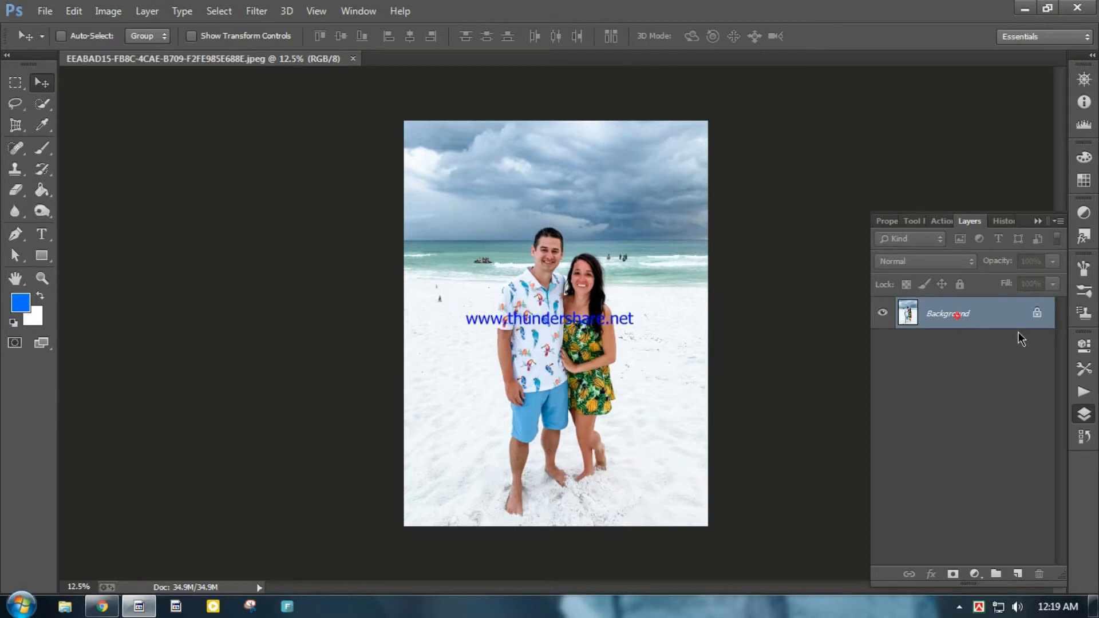
Duplicate the Background layer and unlock the original into a regular layer.
{"action": "key", "text": "ctrl+j"}
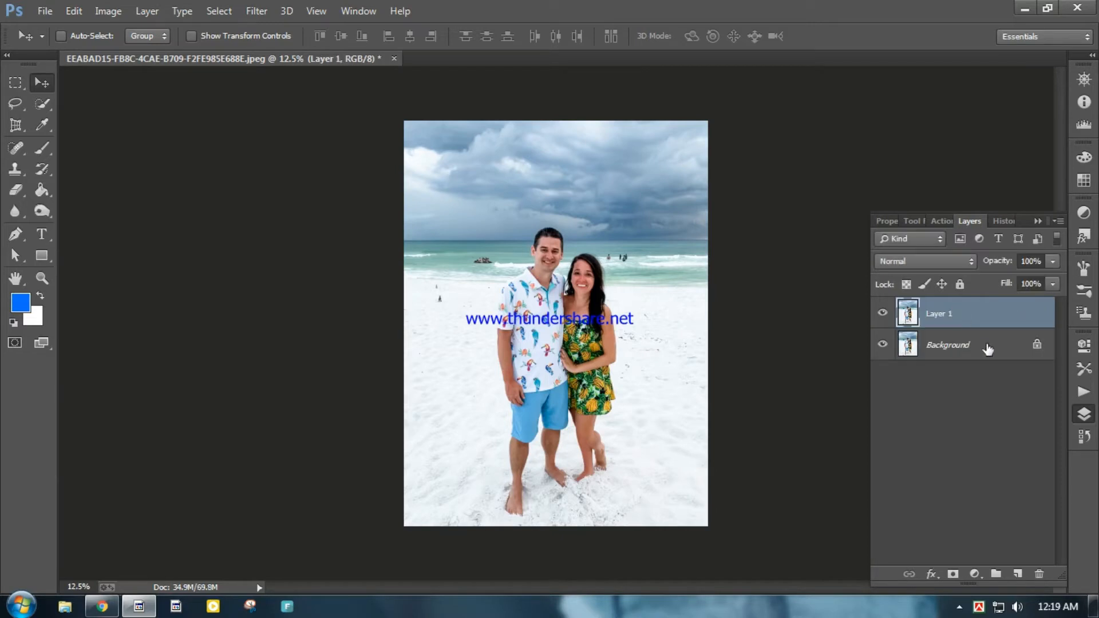
{"action": "left_click", "coordinate": [1038, 346]}
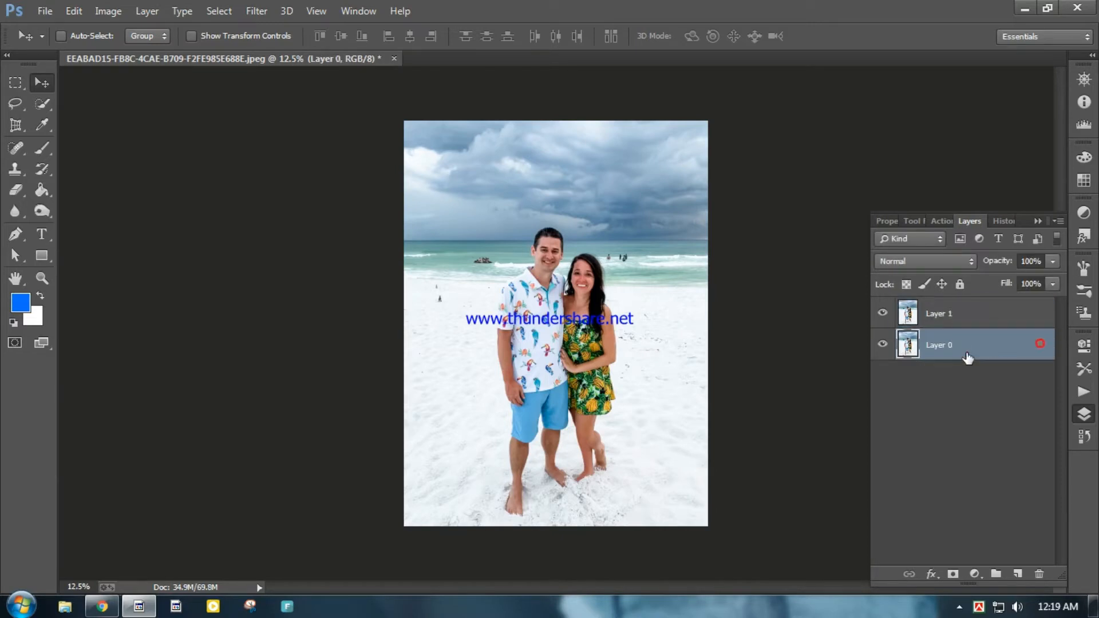
Add a white (ffffff) Solid Color fill layer between the original photo layer and its duplicate.
{"action": "left_click", "coordinate": [975, 573]}
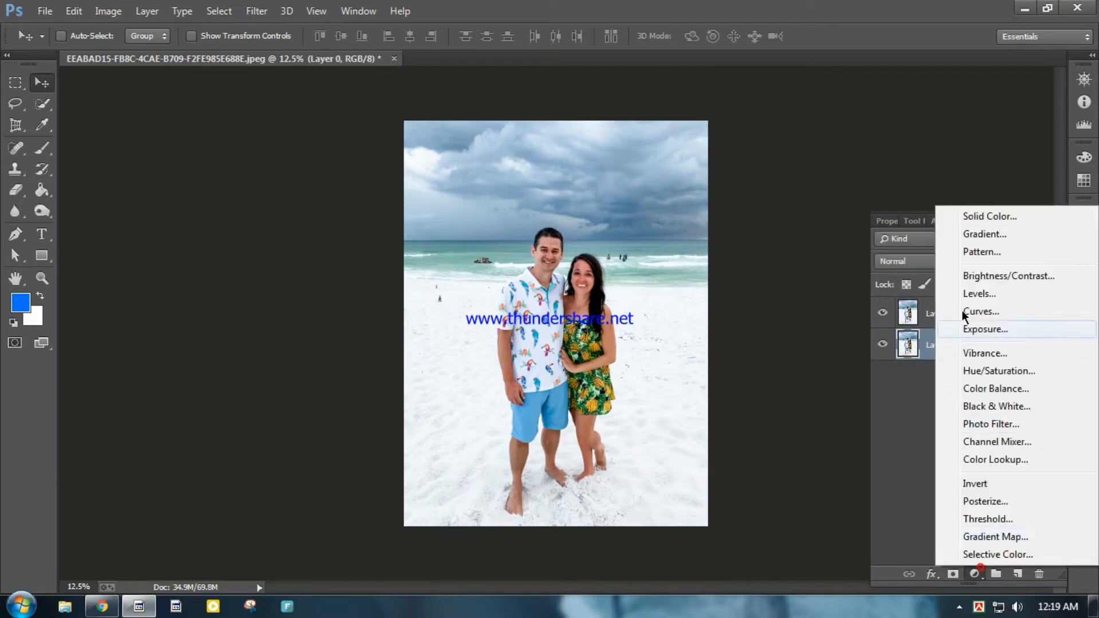
{"action": "left_click", "coordinate": [1004, 218]}
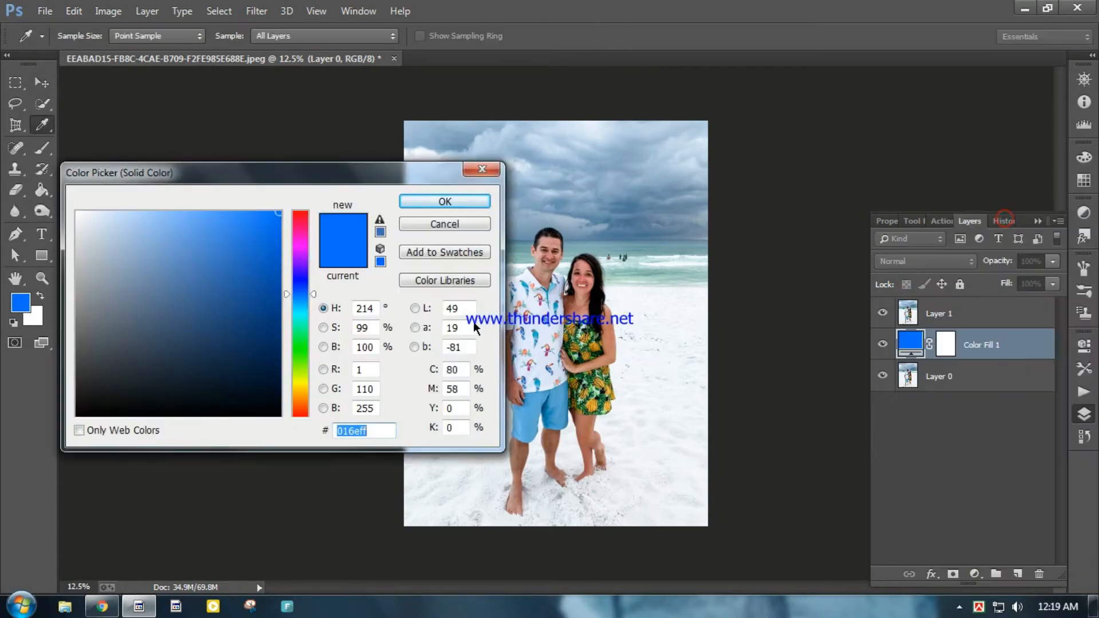
{"action": "left_click_drag", "start_coordinate": [175, 241], "coordinate": [4, 170]}
{"action": "left_click", "coordinate": [463, 203]}
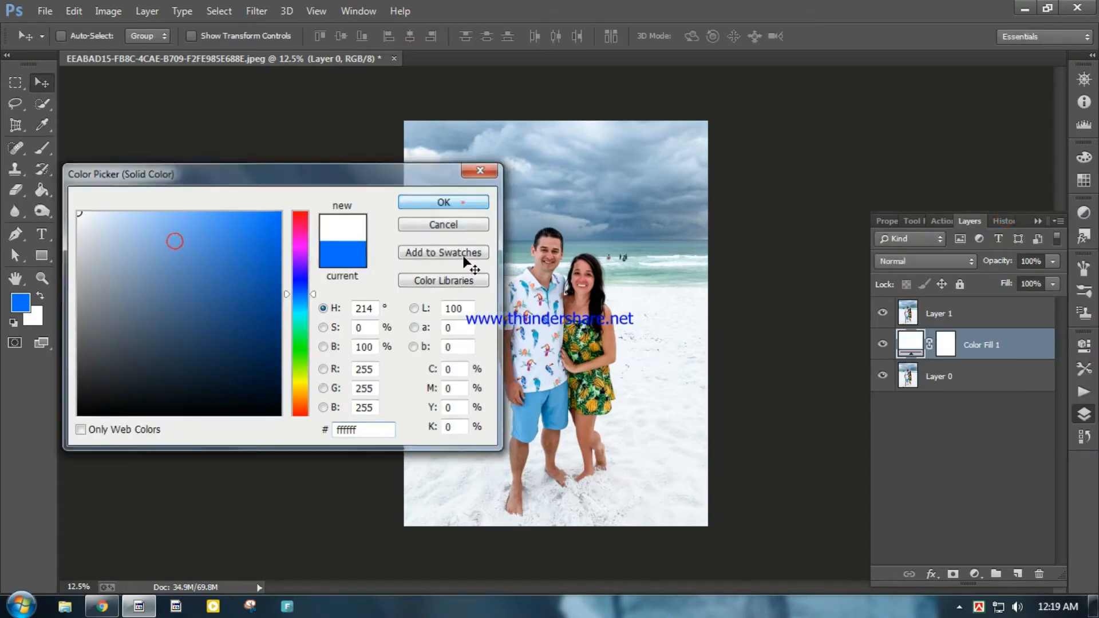
On Layer 1, use the Clone Stamp tool with a size 35 brush to cover the raft's left tip with nearby sea.
{"action": "left_click", "coordinate": [911, 318]}
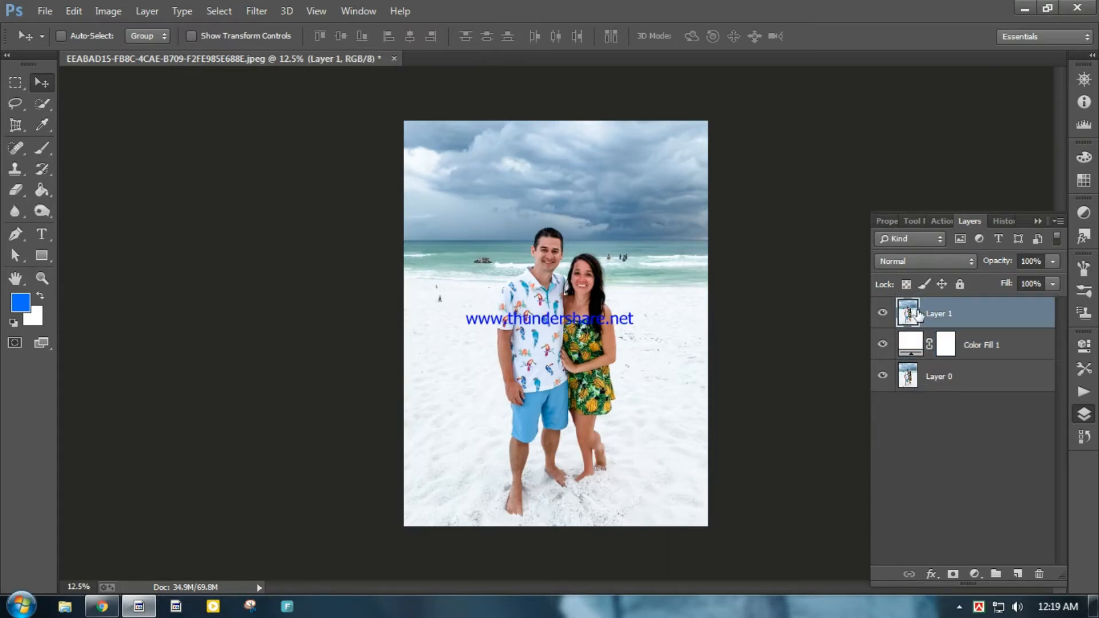
{"action": "left_click", "coordinate": [14, 168]}
{"action": "right_click", "coordinate": [15, 169]}
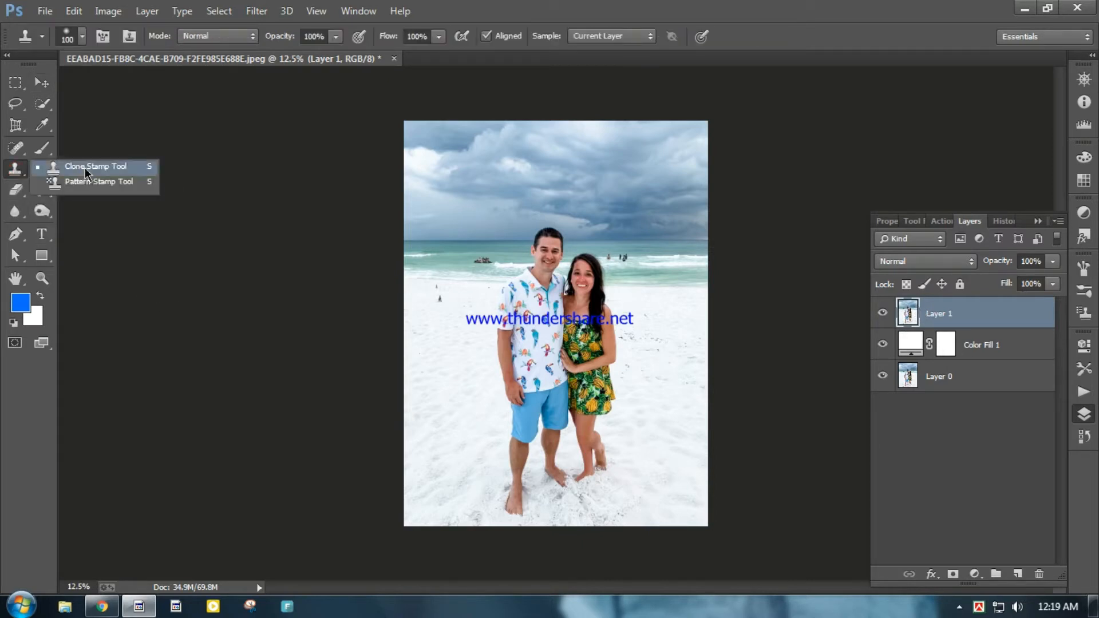
{"action": "left_click", "coordinate": [114, 169]}
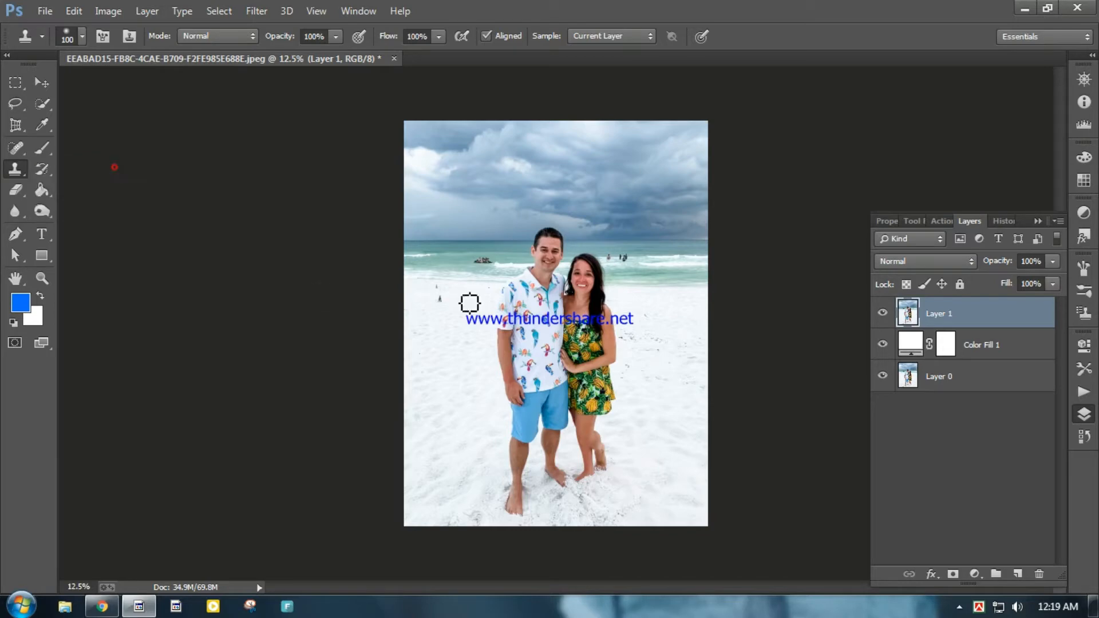
{"action": "key", "text": "ctrl+plus"}
{"action": "key", "text": "ctrl+plus"}
{"action": "key", "text": "ctrl+plus"}
{"action": "key", "text": "ctrl+plus"}
{"action": "key", "text": "ctrl+plus"}
{"action": "key", "text": "ctrl+plus"}
{"action": "key", "text": "ctrl+plus"}
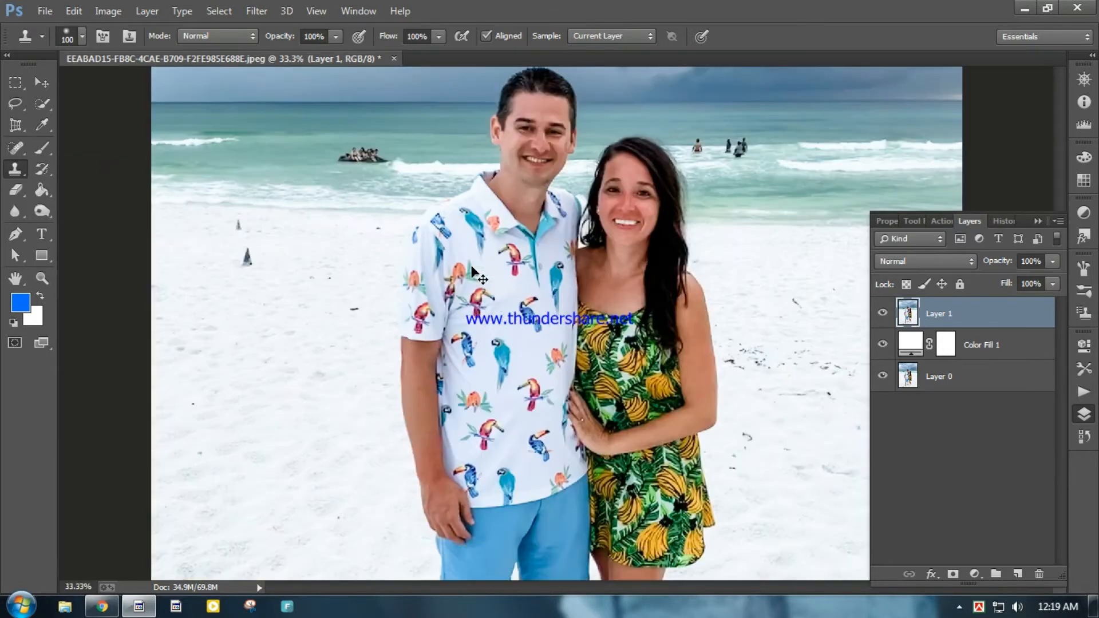
{"action": "key", "text": "space"}
{"action": "left_click_drag", "start_coordinate": [256, 191], "coordinate": [715, 474]}
{"action": "left_click_drag", "start_coordinate": [167, 218], "coordinate": [551, 439]}
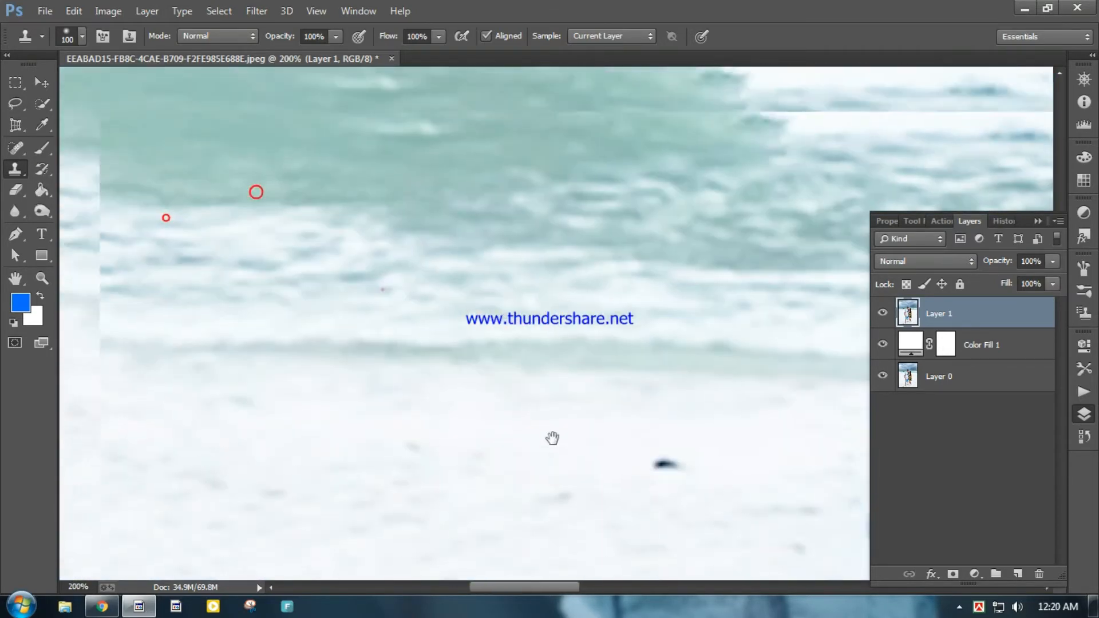
{"action": "left_click_drag", "start_coordinate": [383, 289], "coordinate": [550, 480]}
{"action": "left_click_drag", "start_coordinate": [485, 204], "coordinate": [468, 479]}
{"action": "left_click_drag", "start_coordinate": [610, 514], "coordinate": [494, 492]}
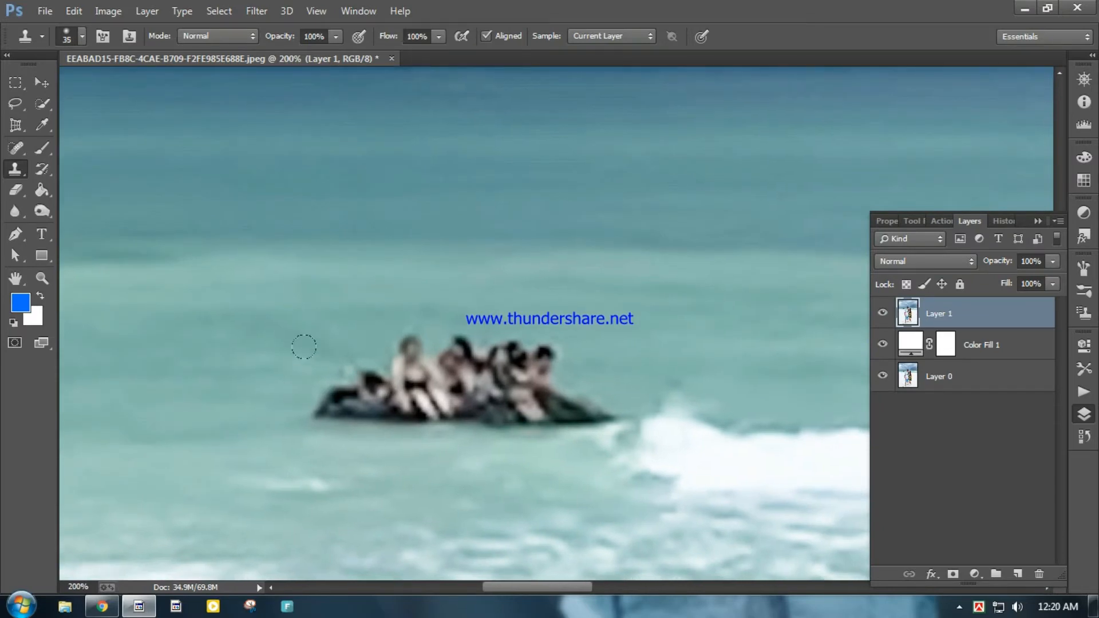
{"action": "left_click", "coordinate": [293, 391], "text": "alt"}
{"action": "mouse_move", "coordinate": [338, 409]}
{"action": "left_mouse_down"}
{"action": "mouse_move", "coordinate": [320, 393]}
{"action": "mouse_move", "coordinate": [346, 405]}
{"action": "mouse_move", "coordinate": [331, 404]}
{"action": "mouse_move", "coordinate": [335, 393]}
{"action": "left_mouse_up"}
{"action": "key", "text": "alt"}
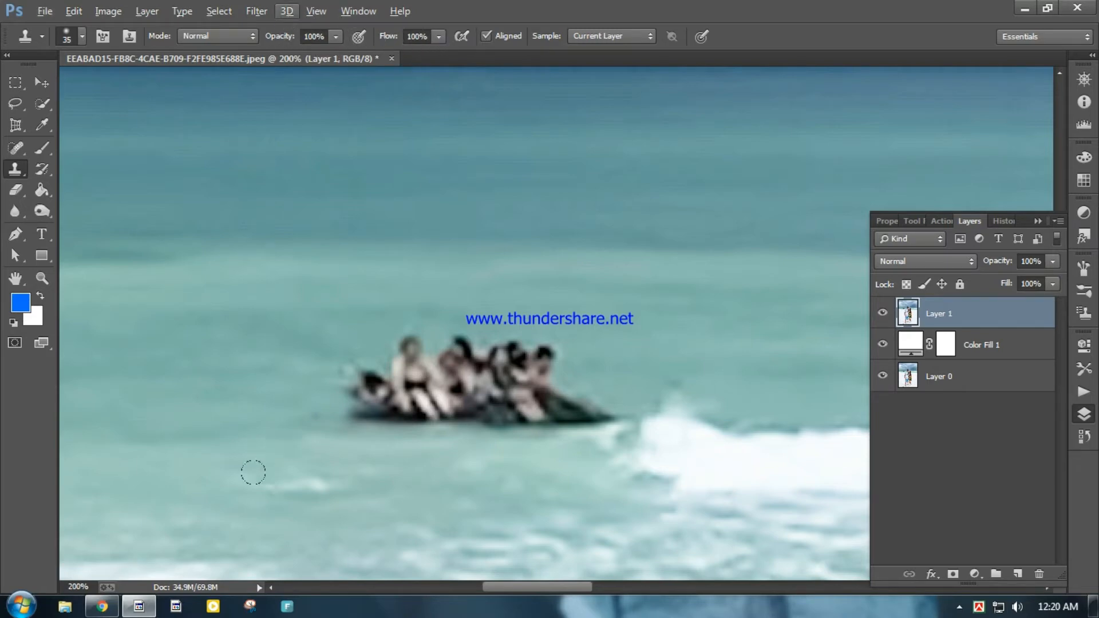
{"action": "key", "text": "ctrl+z"}
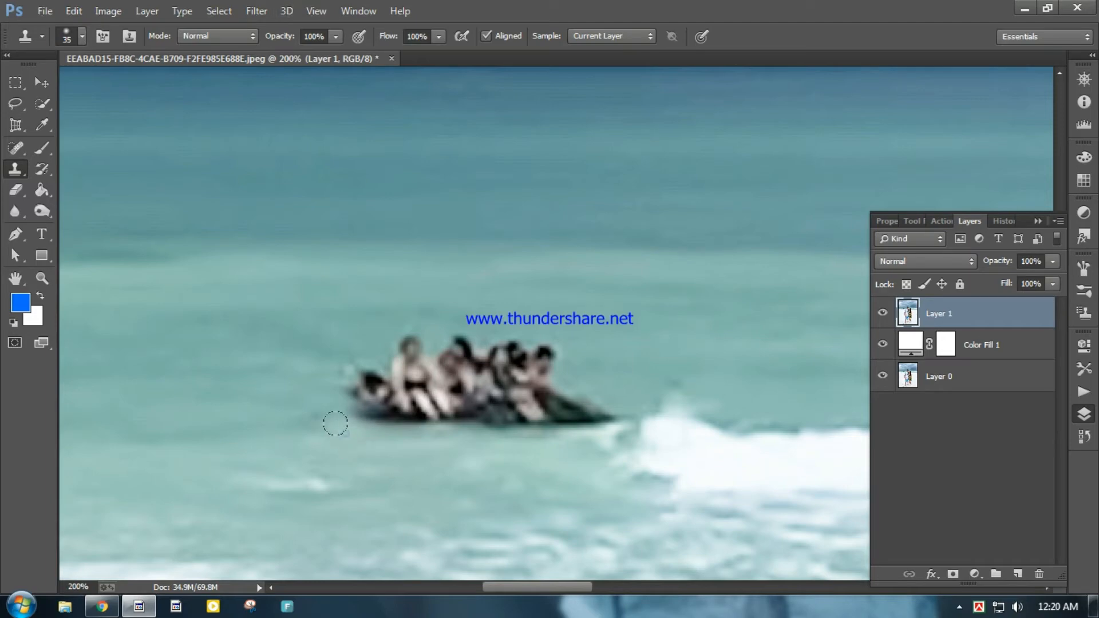
Clone nearby sea over the two leftmost people on the raft.
{"action": "left_click", "coordinate": [345, 434], "text": "alt"}
{"action": "left_click", "coordinate": [314, 382], "text": "alt"}
{"action": "mouse_move", "coordinate": [361, 386]}
{"action": "left_mouse_down"}
{"action": "mouse_move", "coordinate": [402, 387]}
{"action": "mouse_move", "coordinate": [388, 373]}
{"action": "mouse_move", "coordinate": [395, 336]}
{"action": "left_mouse_up"}
{"action": "left_click", "coordinate": [315, 371], "text": "alt"}
{"action": "left_click", "coordinate": [364, 352], "text": "alt"}
{"action": "left_click", "coordinate": [404, 347], "text": "alt"}
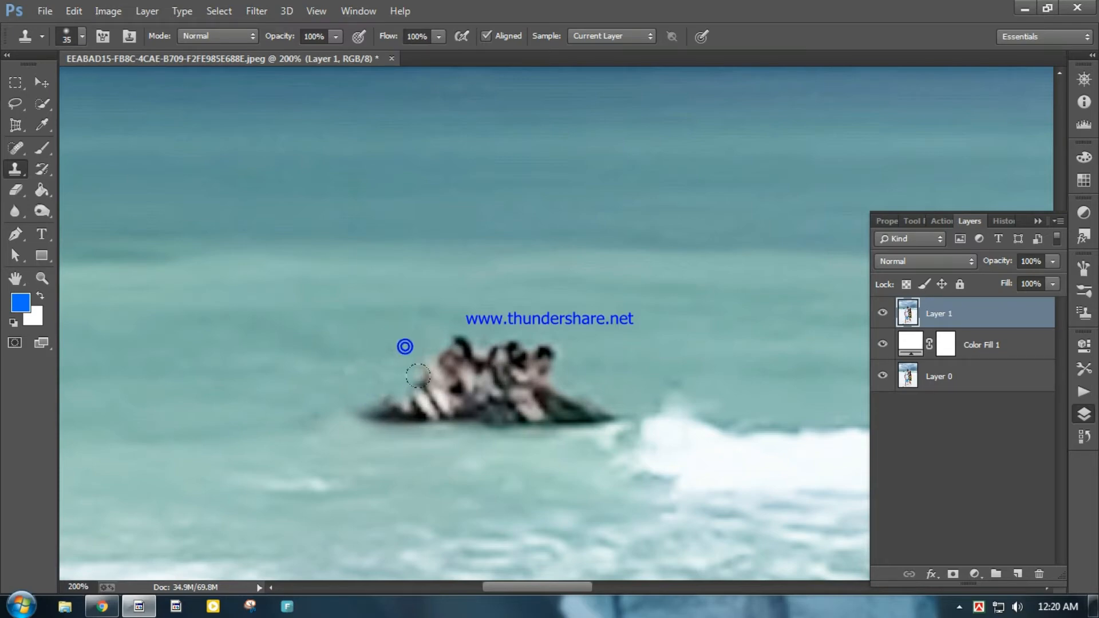
Clone sea water over the legs and hull at the left half of the raft.
{"action": "mouse_move", "coordinate": [437, 380]}
{"action": "left_mouse_down"}
{"action": "mouse_move", "coordinate": [408, 410]}
{"action": "mouse_move", "coordinate": [384, 404]}
{"action": "mouse_move", "coordinate": [397, 399]}
{"action": "mouse_move", "coordinate": [366, 407]}
{"action": "mouse_move", "coordinate": [435, 424]}
{"action": "mouse_move", "coordinate": [427, 397]}
{"action": "mouse_move", "coordinate": [459, 426]}
{"action": "mouse_move", "coordinate": [450, 394]}
{"action": "mouse_move", "coordinate": [462, 403]}
{"action": "left_mouse_up"}
{"action": "left_click", "coordinate": [427, 386]}
{"action": "left_click", "coordinate": [402, 390], "text": "alt"}
{"action": "left_click", "coordinate": [339, 389], "text": "alt"}
{"action": "left_click", "coordinate": [402, 435], "text": "alt"}
{"action": "left_click", "coordinate": [421, 412], "text": "alt"}
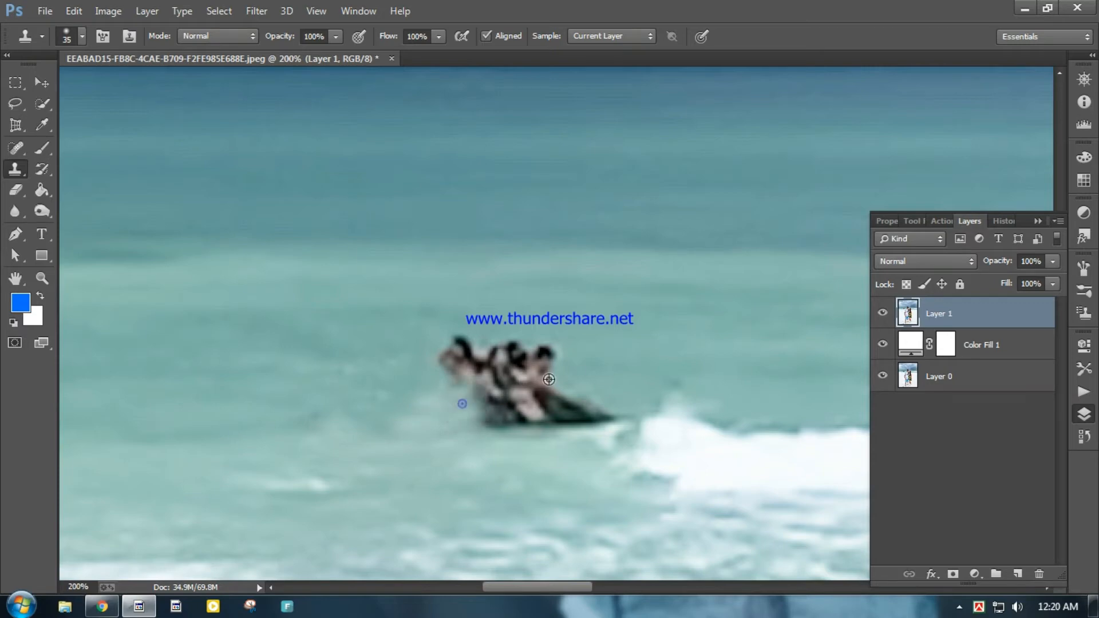
Clone sea water over the remaining people and the middle of the raft, resampling from the surrounding water.
{"action": "left_click", "coordinate": [586, 378], "text": "alt"}
{"action": "mouse_move", "coordinate": [546, 384]}
{"action": "left_mouse_down"}
{"action": "mouse_move", "coordinate": [491, 387]}
{"action": "mouse_move", "coordinate": [500, 394]}
{"action": "mouse_move", "coordinate": [521, 352]}
{"action": "mouse_move", "coordinate": [547, 353]}
{"action": "mouse_move", "coordinate": [507, 348]}
{"action": "mouse_move", "coordinate": [495, 351]}
{"action": "mouse_move", "coordinate": [503, 361]}
{"action": "mouse_move", "coordinate": [455, 354]}
{"action": "mouse_move", "coordinate": [446, 380]}
{"action": "mouse_move", "coordinate": [419, 387]}
{"action": "mouse_move", "coordinate": [499, 418]}
{"action": "mouse_move", "coordinate": [488, 412]}
{"action": "left_mouse_up"}
{"action": "left_click", "coordinate": [551, 357]}
{"action": "left_click", "coordinate": [542, 362], "text": "alt"}
{"action": "left_click", "coordinate": [421, 330], "text": "alt"}
{"action": "left_click", "coordinate": [456, 388]}
{"action": "left_click", "coordinate": [422, 354], "text": "alt"}
{"action": "left_click", "coordinate": [437, 370]}
{"action": "left_click", "coordinate": [457, 390]}
{"action": "left_click", "coordinate": [439, 372]}
{"action": "left_click", "coordinate": [511, 393], "text": "alt"}
{"action": "left_click", "coordinate": [466, 380]}
{"action": "left_click", "coordinate": [529, 393], "text": "alt"}
{"action": "left_click", "coordinate": [514, 438], "text": "alt"}
{"action": "left_click", "coordinate": [468, 378], "text": "alt"}
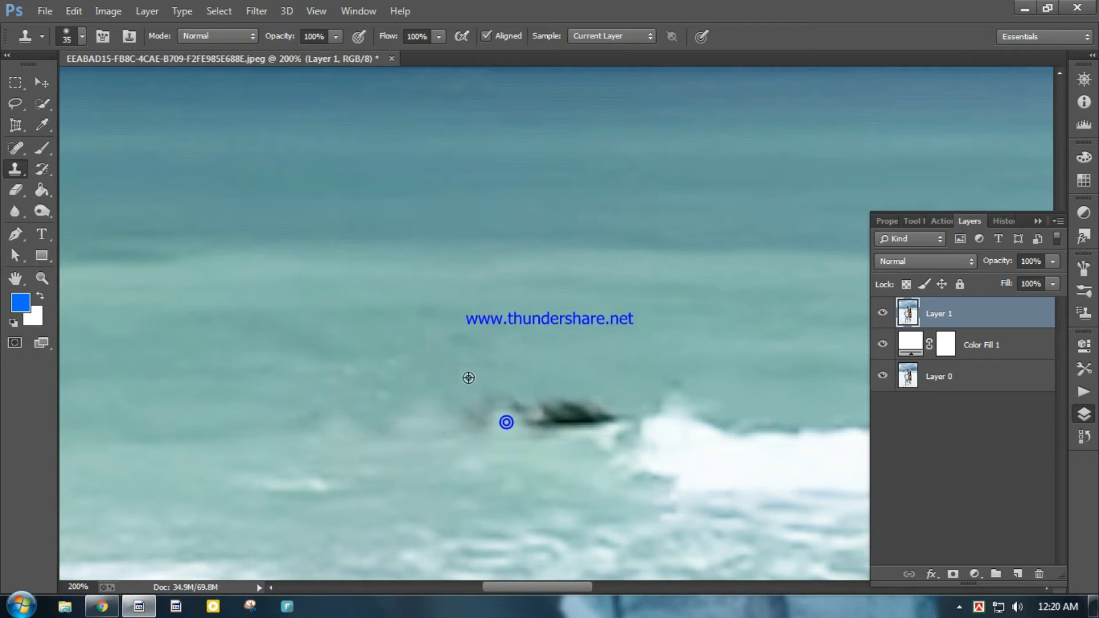
Clone water over the last dark remnant of the raft next to the breaking wave.
{"action": "left_click", "coordinate": [483, 410]}
{"action": "left_click", "coordinate": [531, 379], "text": "alt"}
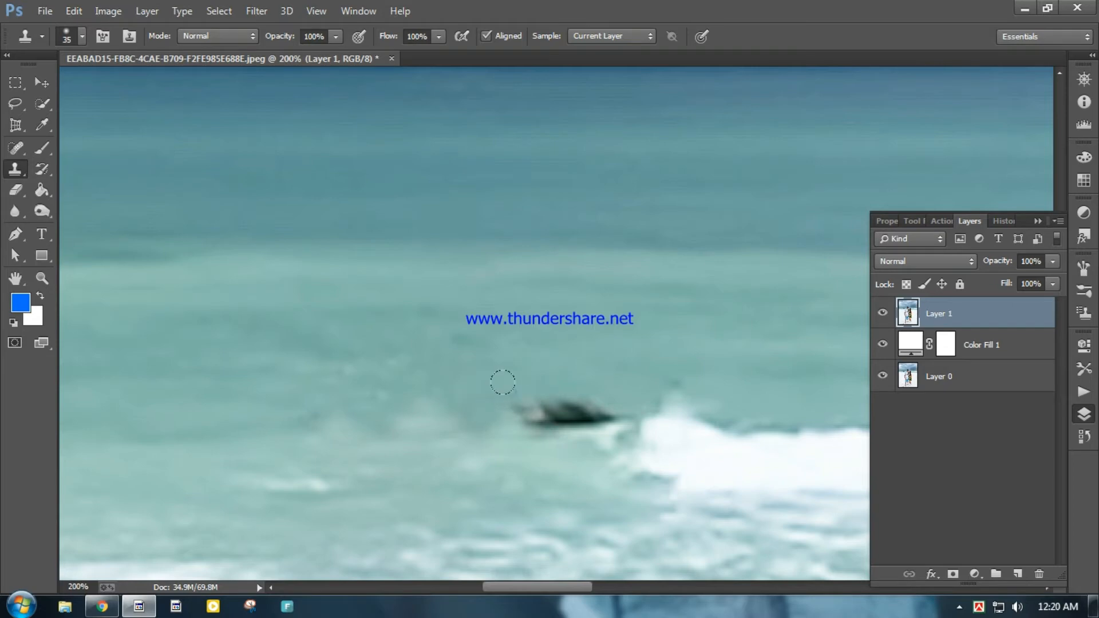
{"action": "left_click_drag", "start_coordinate": [513, 392], "coordinate": [505, 399]}
{"action": "left_click", "coordinate": [594, 360], "text": "alt"}
{"action": "mouse_move", "coordinate": [584, 393]}
{"action": "left_mouse_down"}
{"action": "mouse_move", "coordinate": [556, 399]}
{"action": "mouse_move", "coordinate": [597, 399]}
{"action": "mouse_move", "coordinate": [493, 412]}
{"action": "mouse_move", "coordinate": [607, 398]}
{"action": "left_mouse_up"}
Clone wave foam over the torso of the lone bather nearest the woman's hair.
{"action": "left_click_drag", "start_coordinate": [658, 460], "coordinate": [515, 411]}
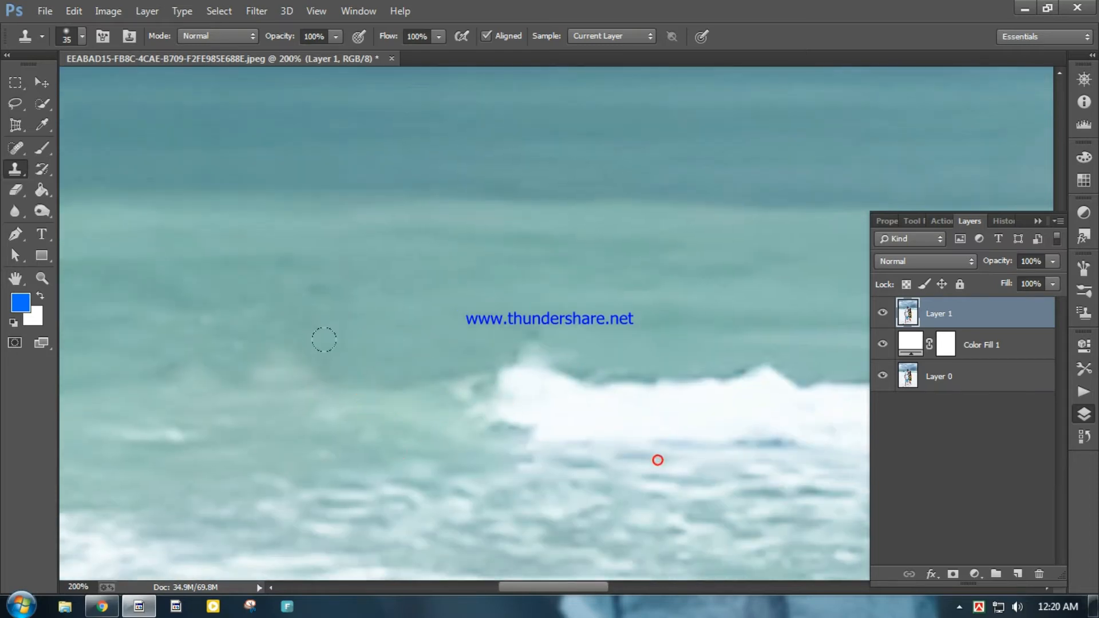
{"action": "left_click_drag", "start_coordinate": [626, 414], "coordinate": [303, 412]}
{"action": "left_click_drag", "start_coordinate": [639, 416], "coordinate": [86, 372]}
{"action": "left_click_drag", "start_coordinate": [548, 383], "coordinate": [347, 348]}
{"action": "left_click_drag", "start_coordinate": [613, 365], "coordinate": [285, 365]}
{"action": "left_click_drag", "start_coordinate": [692, 365], "coordinate": [557, 383]}
{"action": "left_click_drag", "start_coordinate": [479, 285], "coordinate": [356, 376]}
{"action": "left_click_drag", "start_coordinate": [363, 318], "coordinate": [556, 383]}
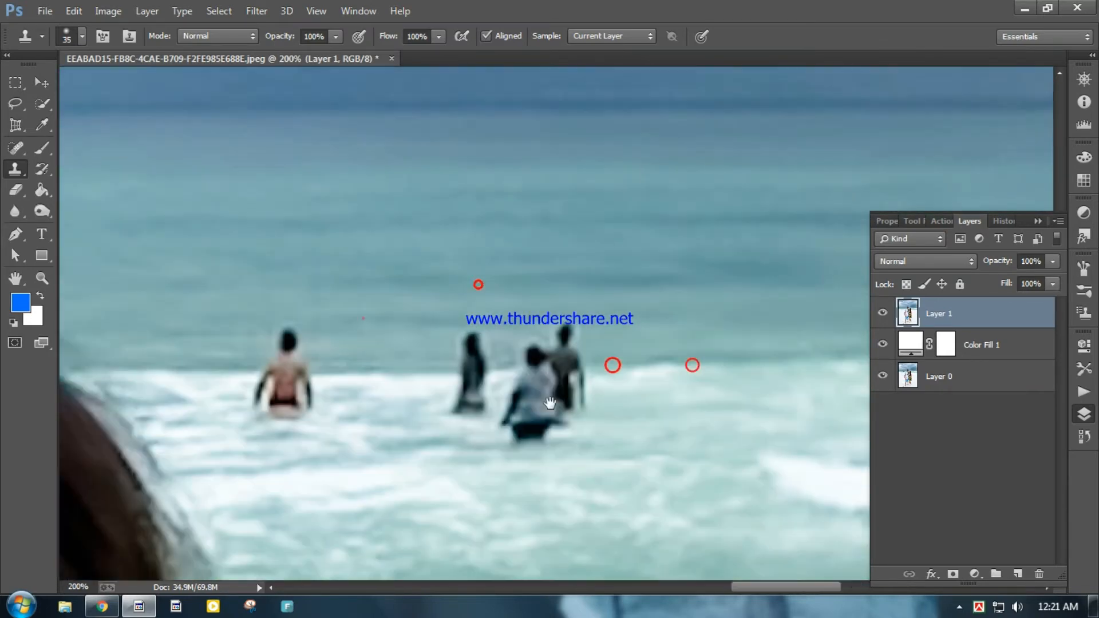
{"action": "left_click_drag", "start_coordinate": [409, 410], "coordinate": [493, 423]}
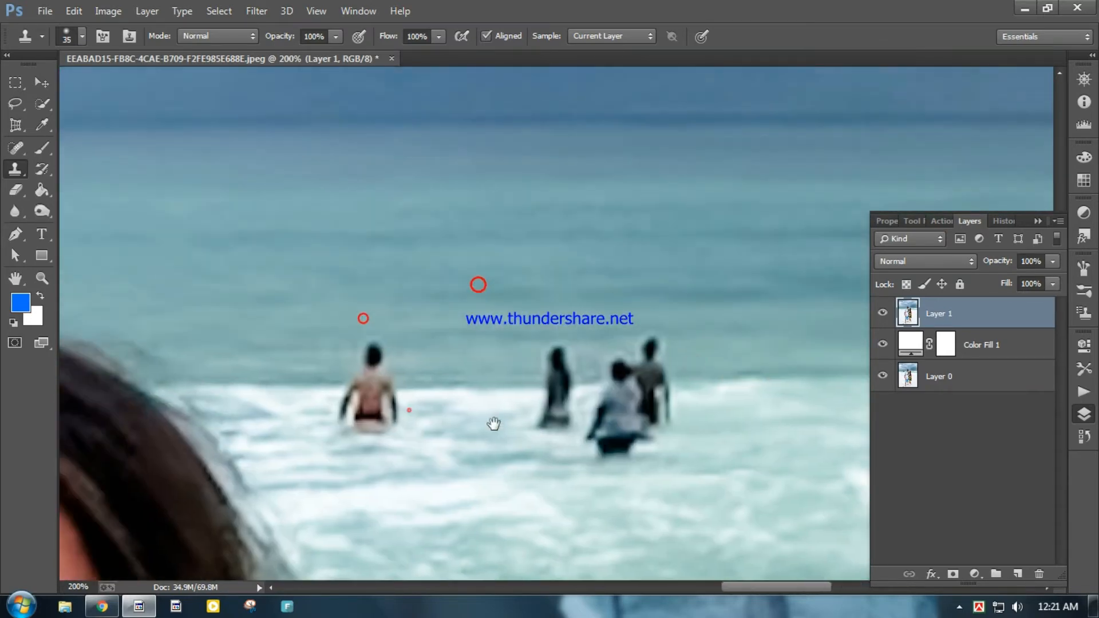
{"action": "left_click", "coordinate": [422, 399], "text": "alt"}
{"action": "mouse_move", "coordinate": [369, 414]}
{"action": "left_mouse_down"}
{"action": "mouse_move", "coordinate": [378, 413]}
{"action": "mouse_move", "coordinate": [366, 396]}
{"action": "mouse_move", "coordinate": [369, 410]}
{"action": "mouse_move", "coordinate": [381, 401]}
{"action": "left_mouse_up"}
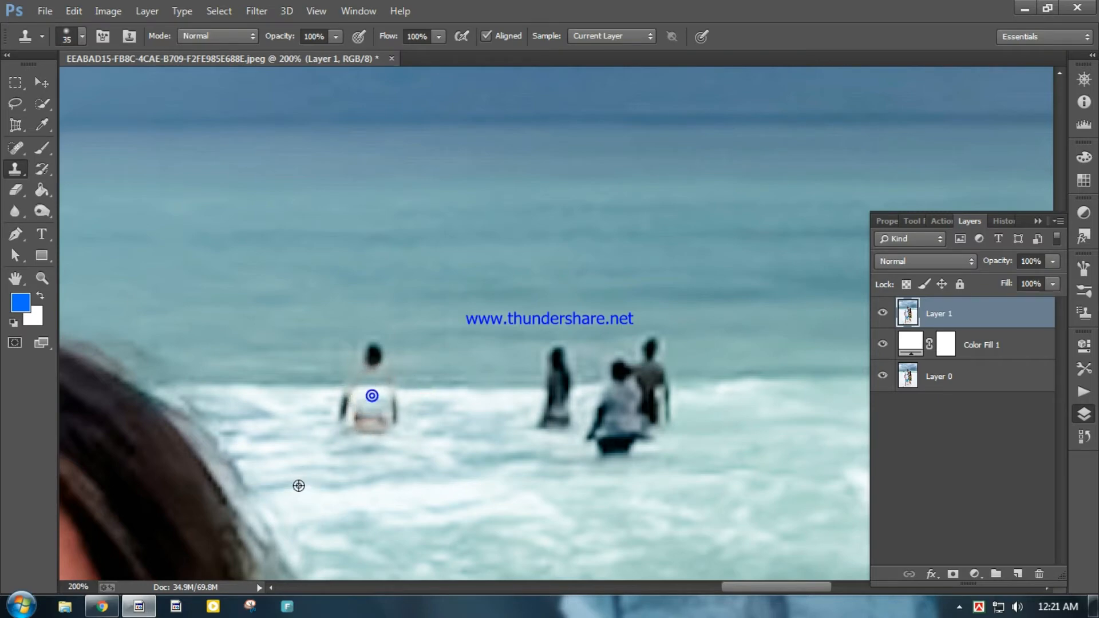
Clone foam over the lone bather's arms, shoulders and waist, following the wave line.
{"action": "left_click", "coordinate": [329, 391], "text": "alt"}
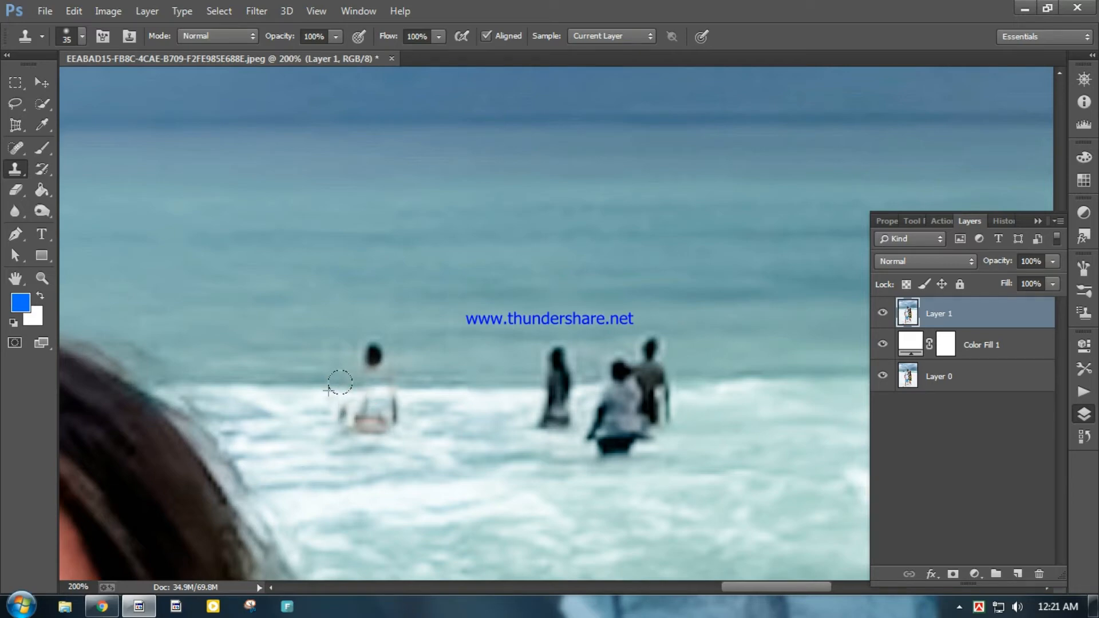
{"action": "mouse_move", "coordinate": [350, 392]}
{"action": "left_mouse_down"}
{"action": "mouse_move", "coordinate": [346, 422]}
{"action": "mouse_move", "coordinate": [375, 410]}
{"action": "mouse_move", "coordinate": [380, 422]}
{"action": "mouse_move", "coordinate": [388, 397]}
{"action": "mouse_move", "coordinate": [401, 409]}
{"action": "left_mouse_up"}
{"action": "left_click", "coordinate": [405, 438], "text": "alt"}
{"action": "left_click", "coordinate": [358, 417]}
{"action": "left_click", "coordinate": [325, 423]}
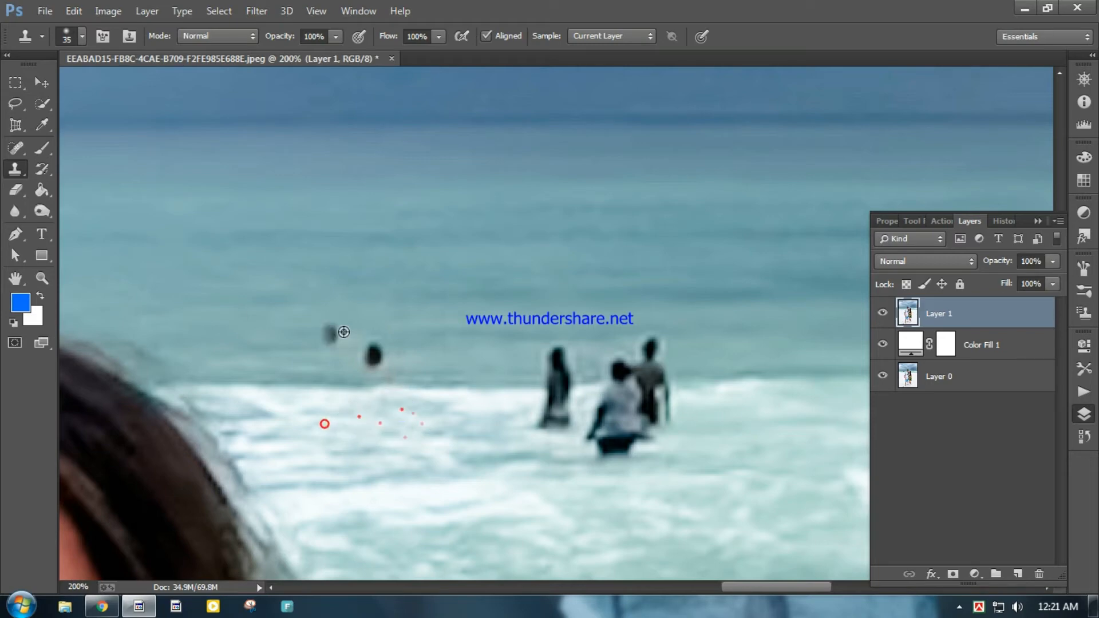
Clone sea over the lone bather's head and the stray smudges around it.
{"action": "left_click", "coordinate": [347, 349], "text": "alt"}
{"action": "left_click_drag", "start_coordinate": [373, 353], "coordinate": [363, 351]}
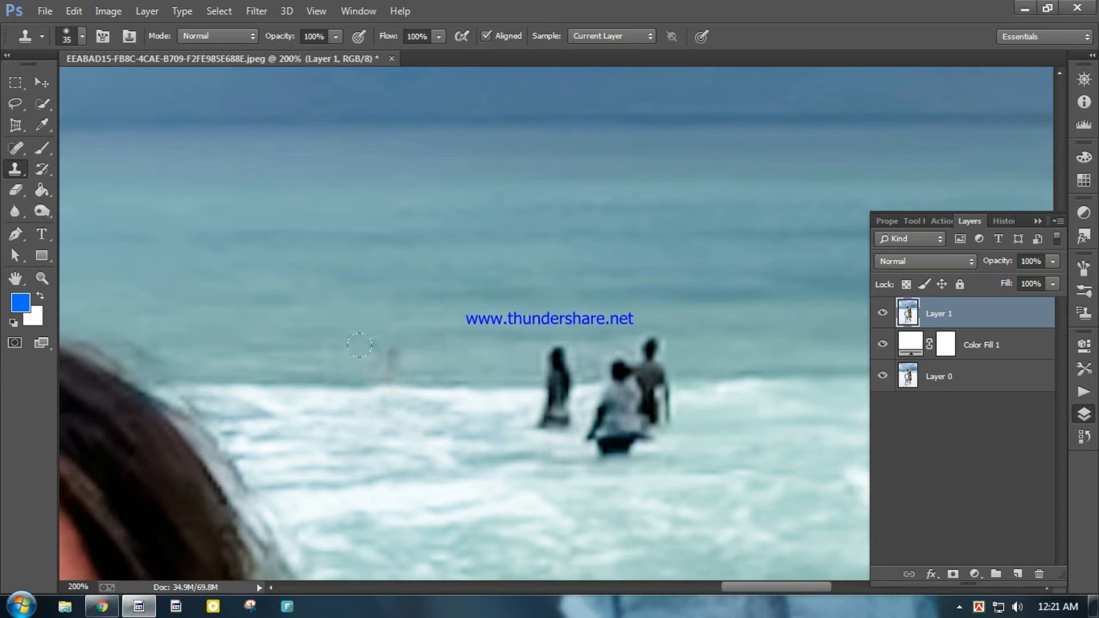
{"action": "left_click", "coordinate": [394, 356]}
Clone foam and water over the upper bodies of the three bathers standing together in the surf.
{"action": "left_click_drag", "start_coordinate": [516, 435], "coordinate": [354, 435]}
{"action": "left_click_drag", "start_coordinate": [406, 501], "coordinate": [362, 501]}
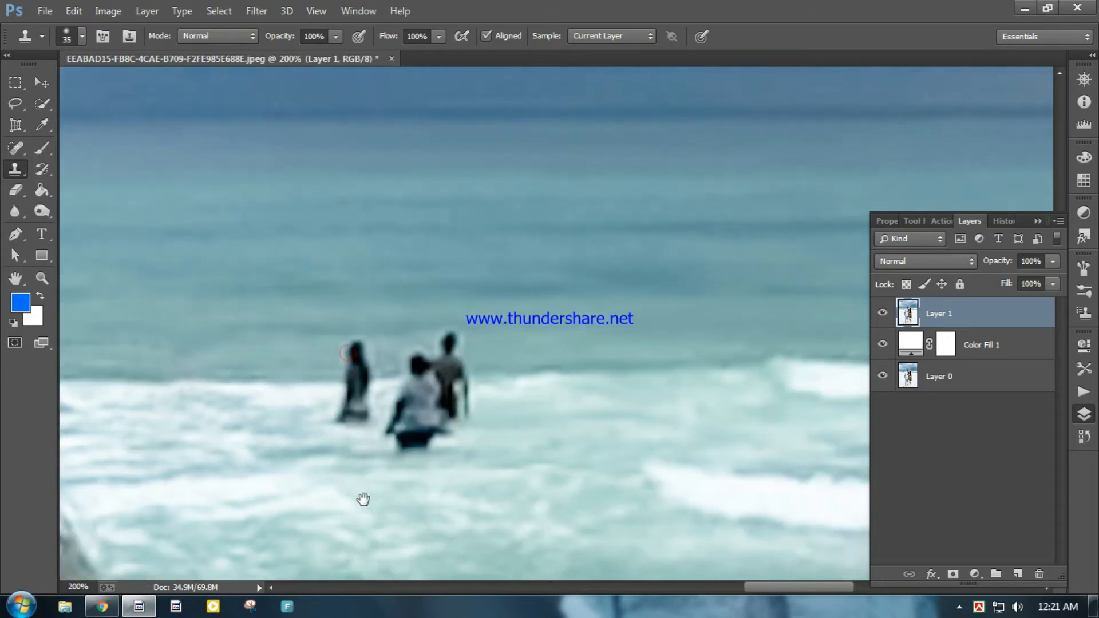
{"action": "left_click", "coordinate": [324, 388], "text": "alt"}
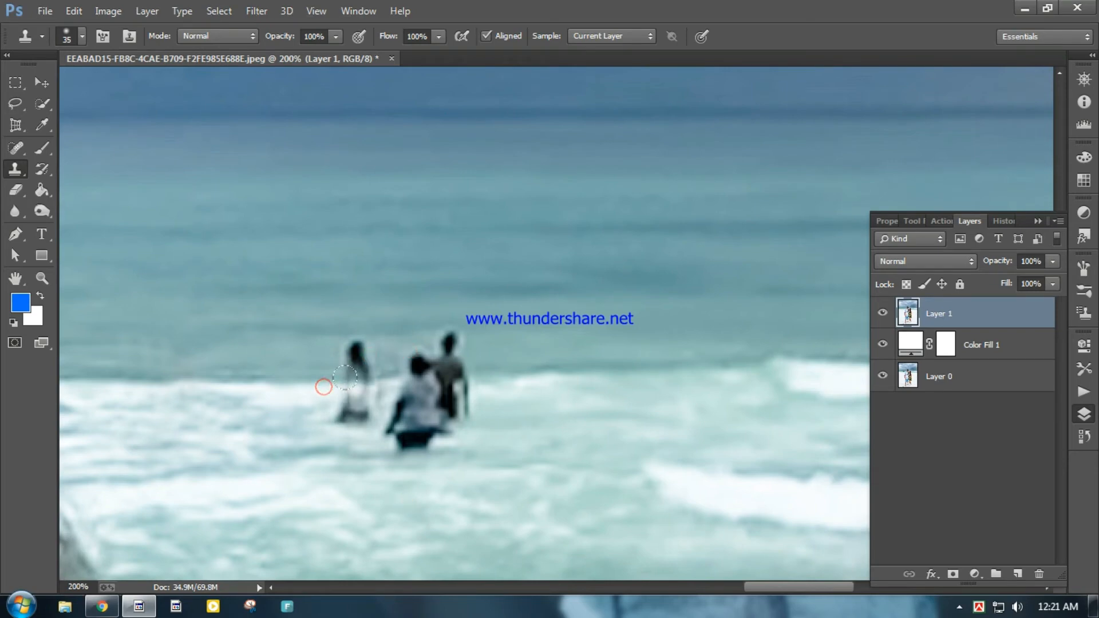
{"action": "left_click", "coordinate": [355, 387]}
{"action": "mouse_move", "coordinate": [345, 378]}
{"action": "left_mouse_down"}
{"action": "mouse_move", "coordinate": [297, 433]}
{"action": "mouse_move", "coordinate": [298, 388]}
{"action": "mouse_move", "coordinate": [401, 386]}
{"action": "left_mouse_up"}
{"action": "left_click", "coordinate": [298, 389], "text": "alt"}
{"action": "left_click", "coordinate": [484, 383], "text": "alt"}
{"action": "mouse_move", "coordinate": [469, 384]}
{"action": "left_mouse_down"}
{"action": "mouse_move", "coordinate": [464, 396]}
{"action": "mouse_move", "coordinate": [455, 377]}
{"action": "mouse_move", "coordinate": [465, 386]}
{"action": "mouse_move", "coordinate": [436, 378]}
{"action": "mouse_move", "coordinate": [472, 384]}
{"action": "mouse_move", "coordinate": [441, 382]}
{"action": "mouse_move", "coordinate": [450, 389]}
{"action": "left_mouse_up"}
{"action": "left_click", "coordinate": [564, 385], "text": "alt"}
{"action": "left_click", "coordinate": [758, 376], "text": "alt"}
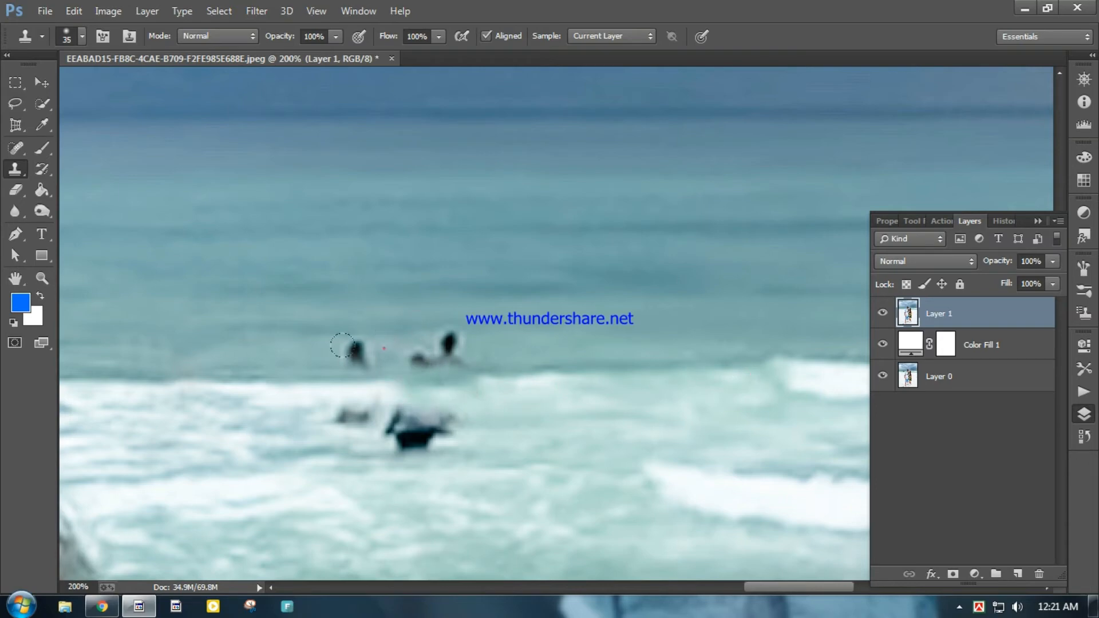
Clone sea over the remaining heads and shoulders of the three bathers above the wave line.
{"action": "mouse_move", "coordinate": [342, 345]}
{"action": "left_mouse_down"}
{"action": "mouse_move", "coordinate": [368, 344]}
{"action": "mouse_move", "coordinate": [349, 343]}
{"action": "left_mouse_up"}
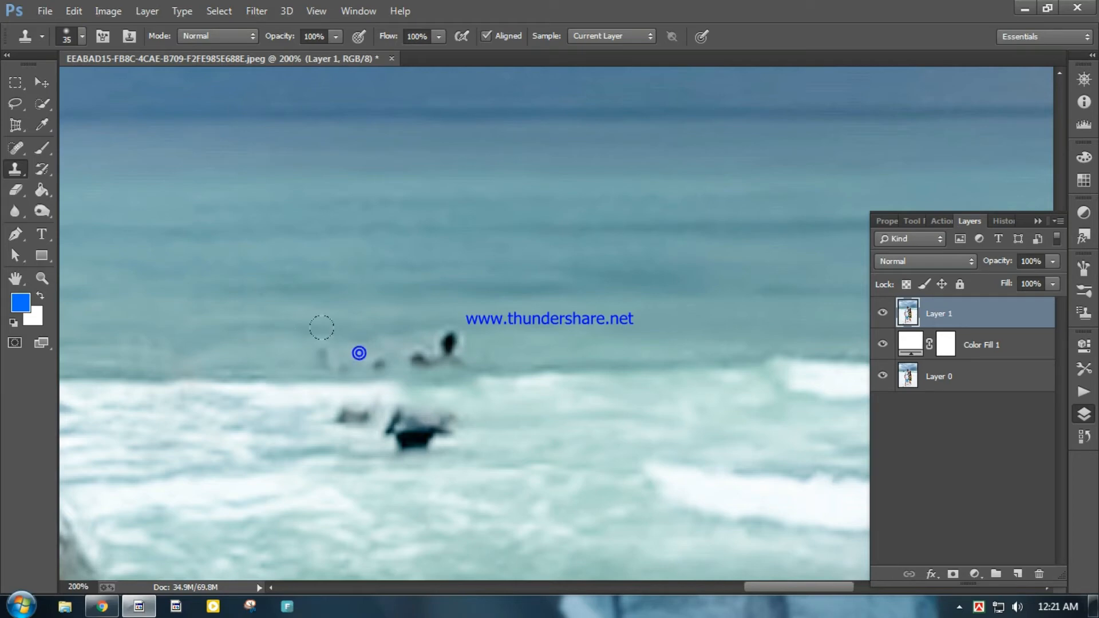
{"action": "left_click", "coordinate": [331, 352]}
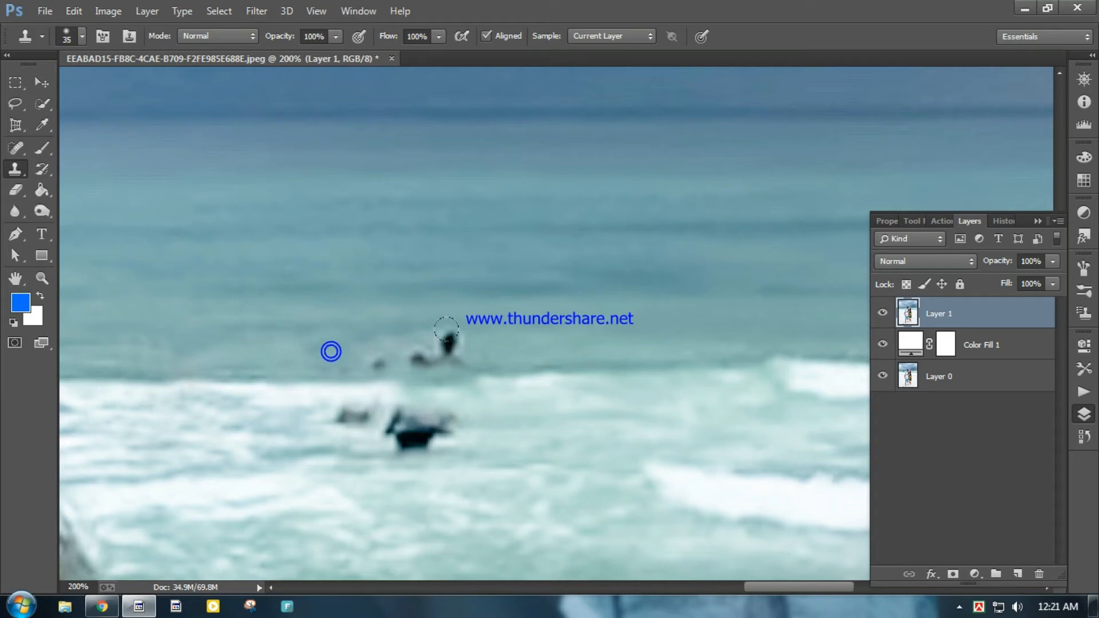
{"action": "left_click_drag", "start_coordinate": [449, 345], "coordinate": [444, 329]}
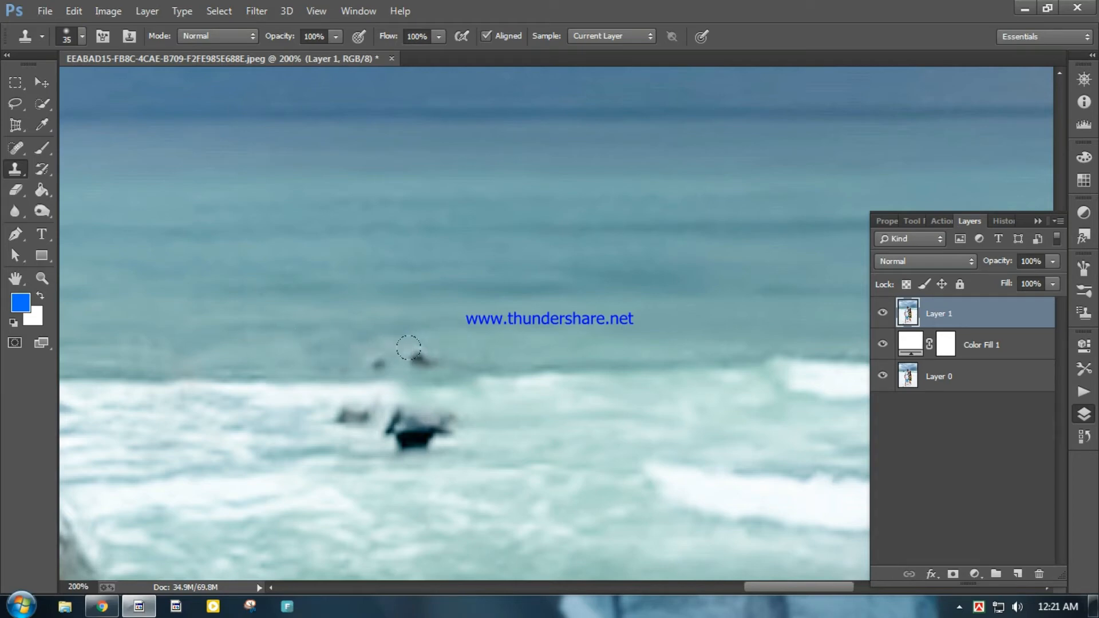
{"action": "left_click", "coordinate": [419, 357]}
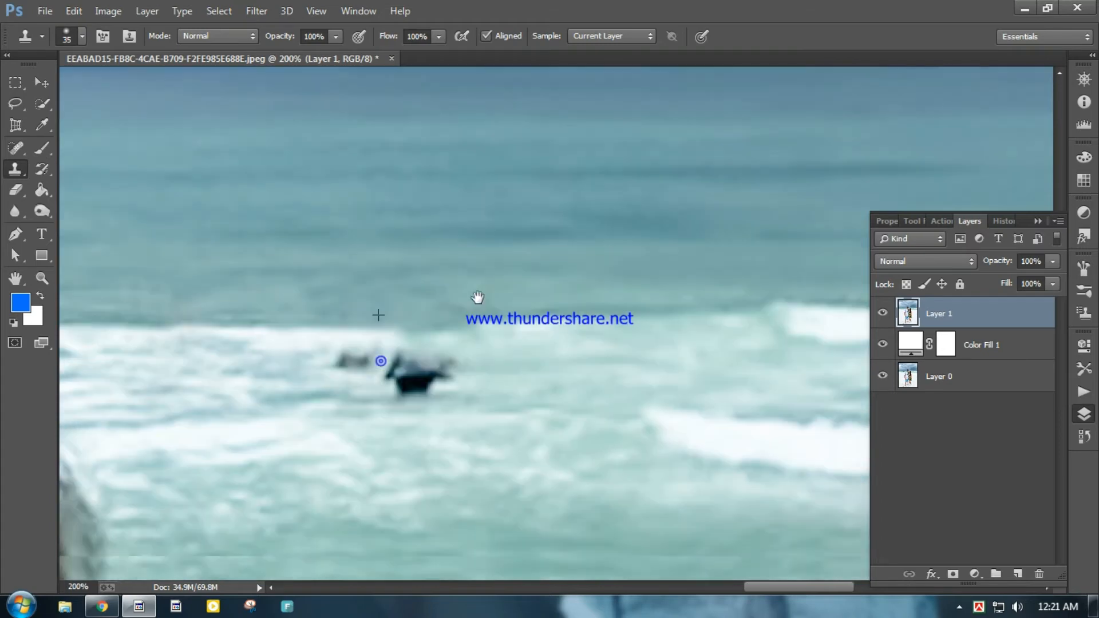
Clone nearby wave foam over the remaining waists and dark swimwear of the three bathers in the surf.
{"action": "scroll", "coordinate": [377, 356], "scroll_direction": "down", "scroll_amount": 3}
{"action": "mouse_move", "coordinate": [434, 302]}
{"action": "left_mouse_down"}
{"action": "mouse_move", "coordinate": [405, 305]}
{"action": "mouse_move", "coordinate": [415, 315]}
{"action": "mouse_move", "coordinate": [346, 289]}
{"action": "left_mouse_up"}
{"action": "left_click", "coordinate": [312, 308], "text": "alt"}
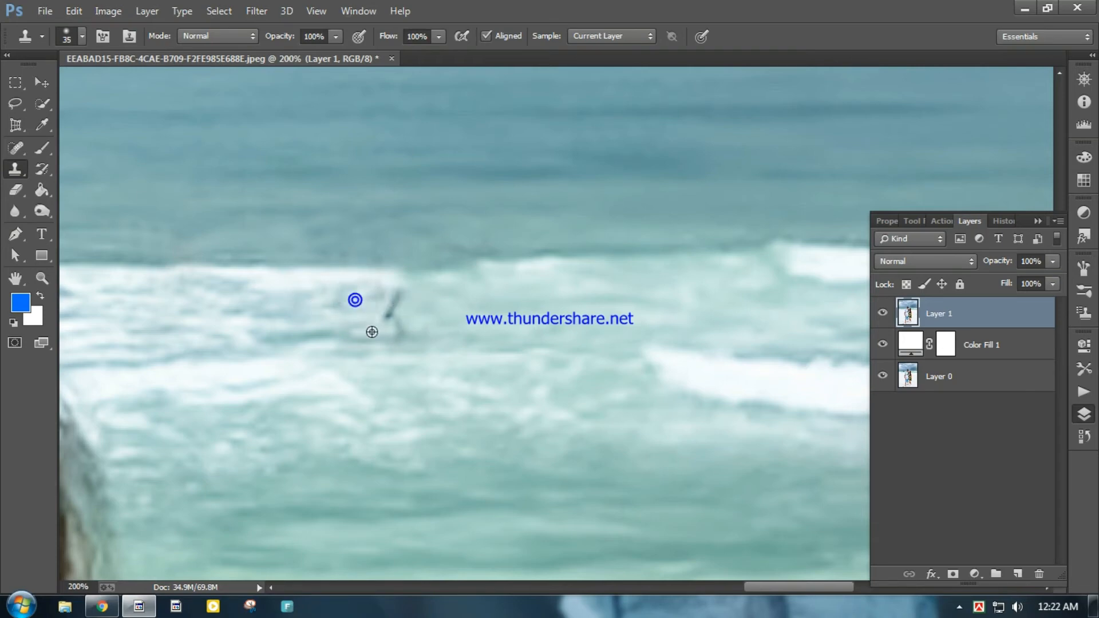
{"action": "left_click", "coordinate": [393, 305]}
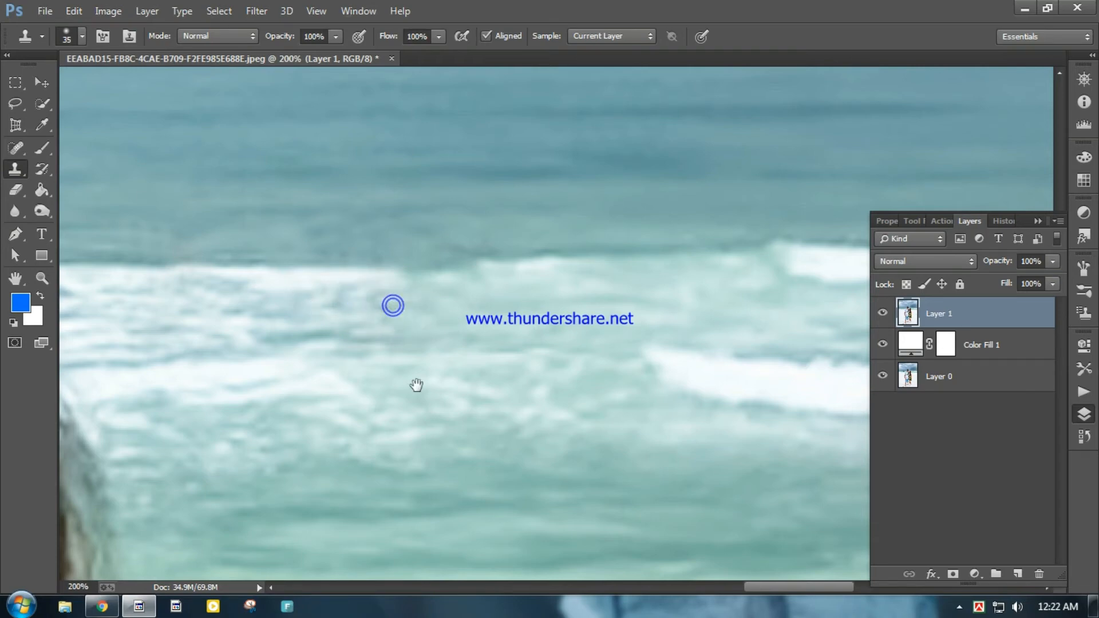
{"action": "left_click_drag", "start_coordinate": [417, 384], "coordinate": [422, 417]}
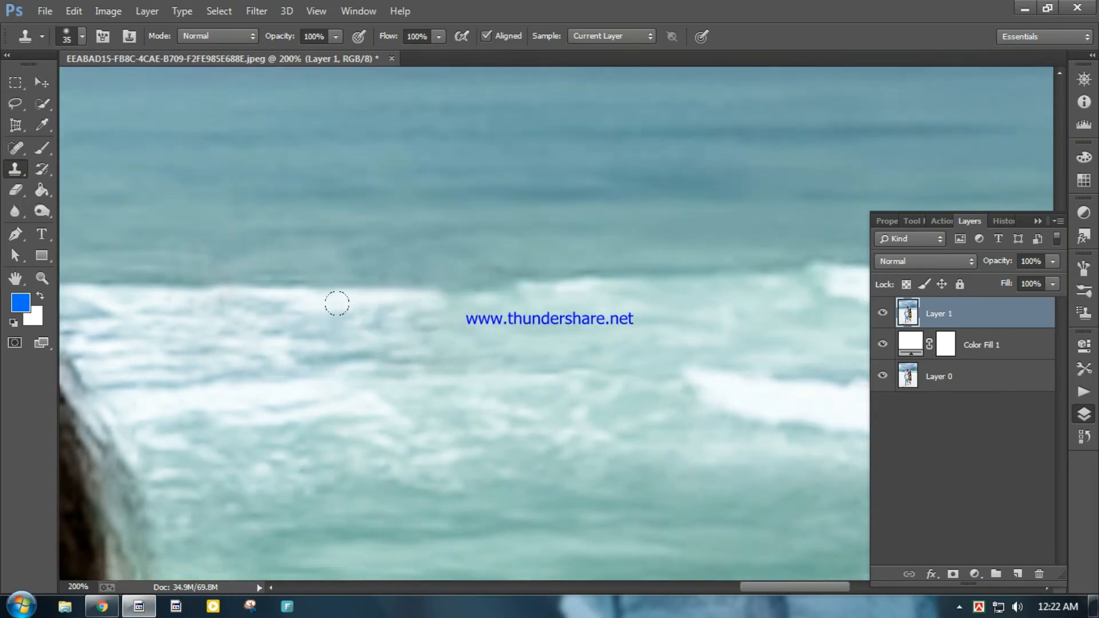
View the couple's photo as a whole and hide the Color Fill 1 layer.
{"action": "key", "text": "ctrl+0"}
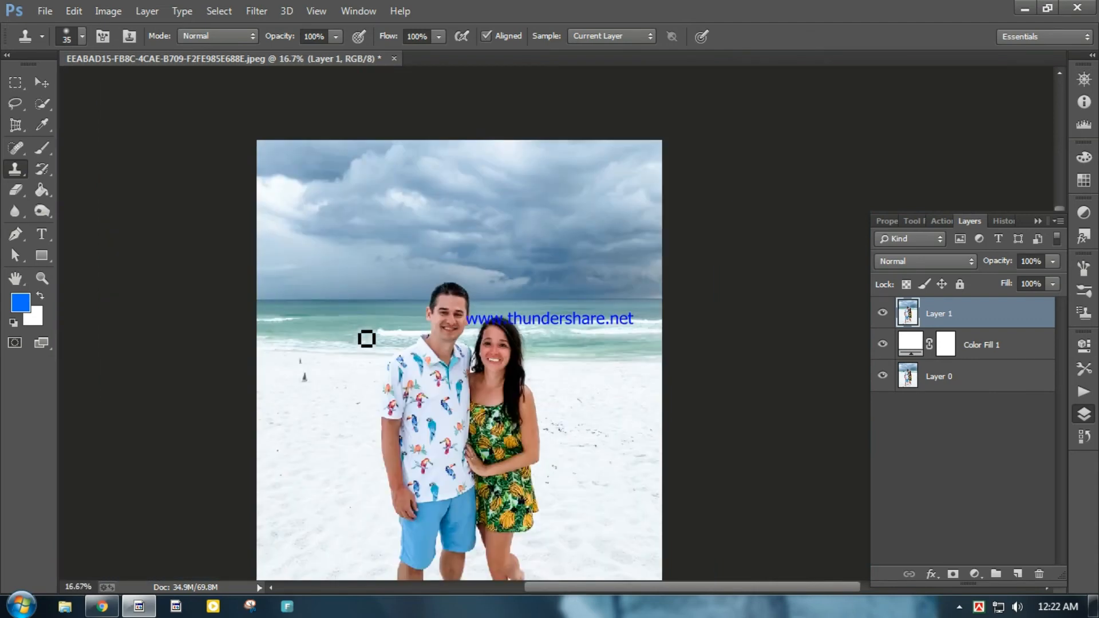
{"action": "left_click", "coordinate": [40, 83]}
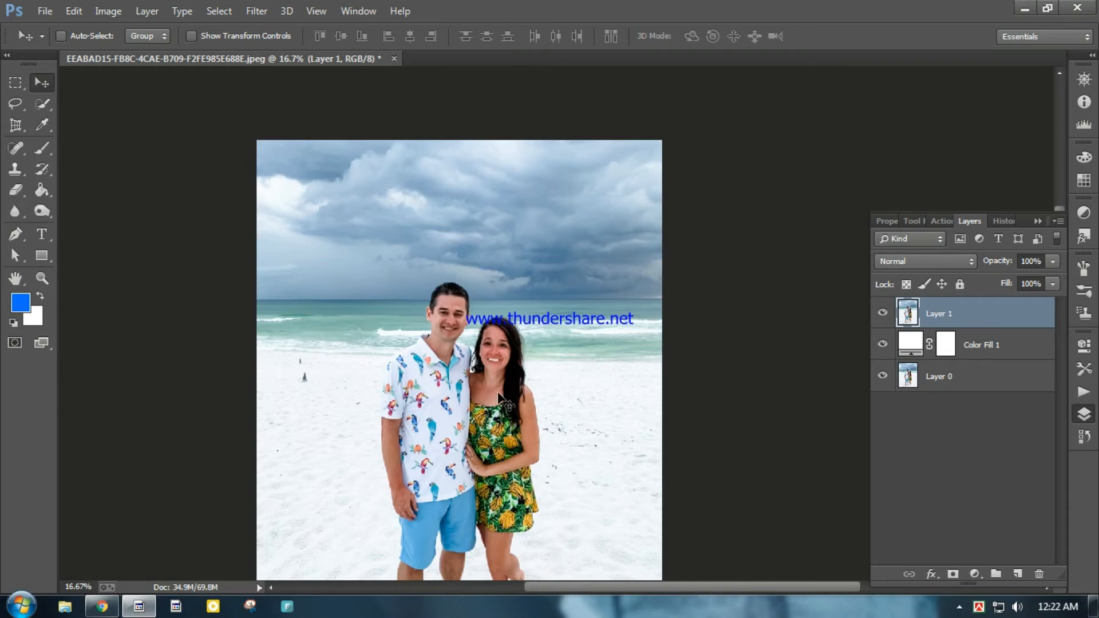
{"action": "left_click", "coordinate": [883, 344]}
Compare the retouched photo with the original at full view by repeatedly hiding and showing Layer 1.
{"action": "left_click", "coordinate": [882, 315]}
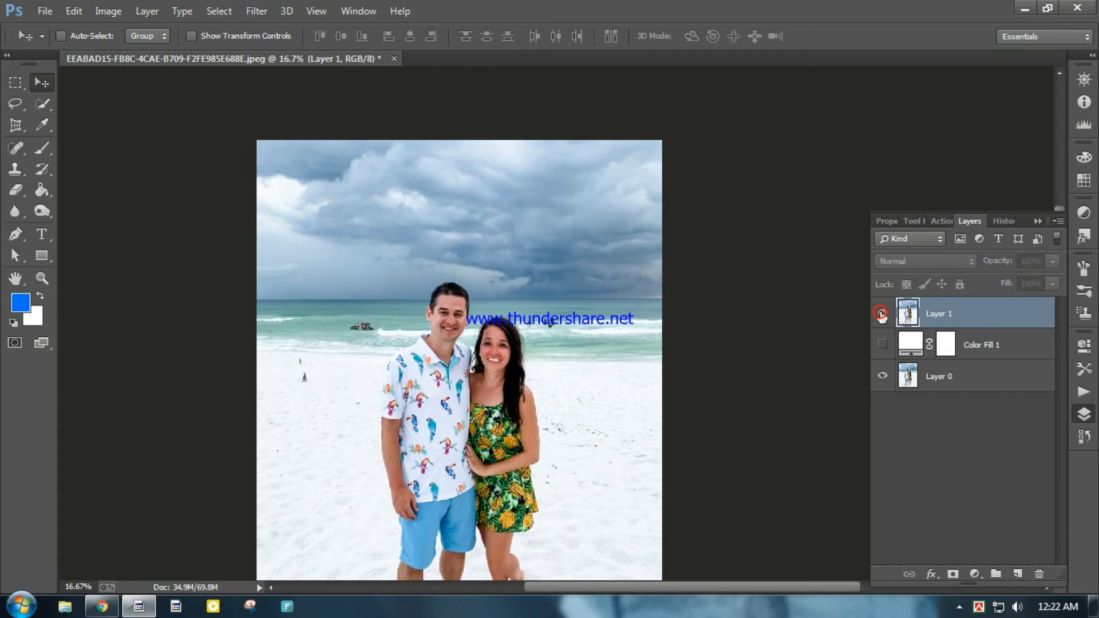
{"action": "left_click", "coordinate": [881, 314]}
{"action": "left_click", "coordinate": [881, 314]}
{"action": "left_click", "coordinate": [881, 313]}
{"action": "left_click", "coordinate": [881, 314]}
{"action": "left_click", "coordinate": [882, 314]}
{"action": "left_click", "coordinate": [881, 314]}
{"action": "left_click", "coordinate": [881, 315]}
{"action": "left_click", "coordinate": [882, 314]}
{"action": "left_click", "coordinate": [882, 314]}
{"action": "left_click", "coordinate": [881, 314]}
{"action": "left_click", "coordinate": [881, 315]}
{"action": "left_click", "coordinate": [881, 315]}
{"action": "left_click", "coordinate": [881, 314]}
{"action": "left_click", "coordinate": [882, 314]}
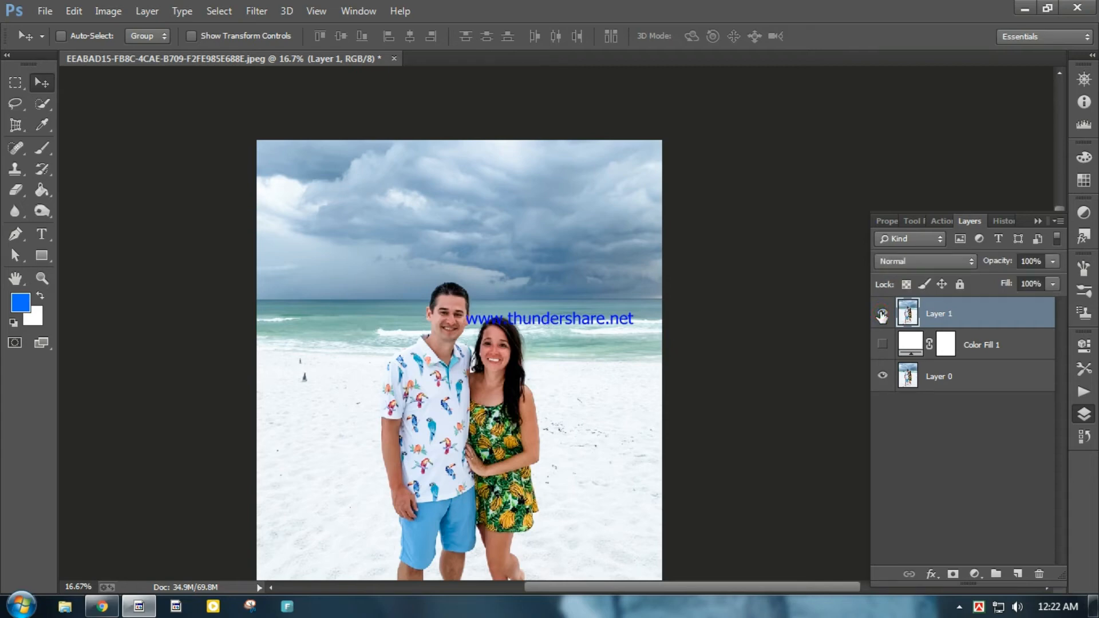
{"action": "left_click", "coordinate": [881, 314]}
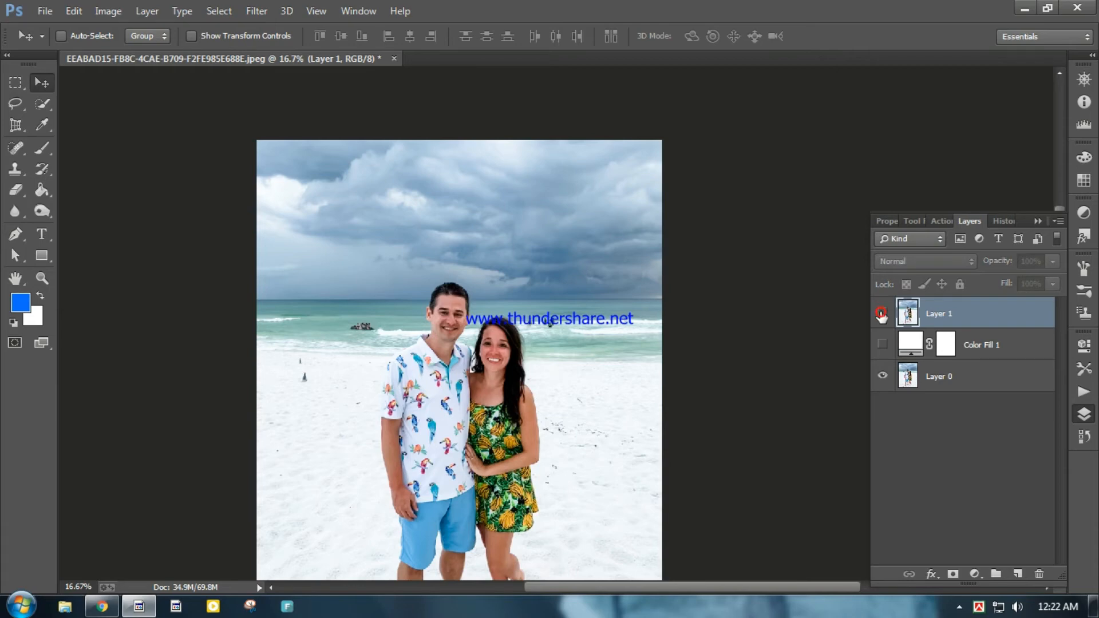
{"action": "left_click", "coordinate": [881, 314]}
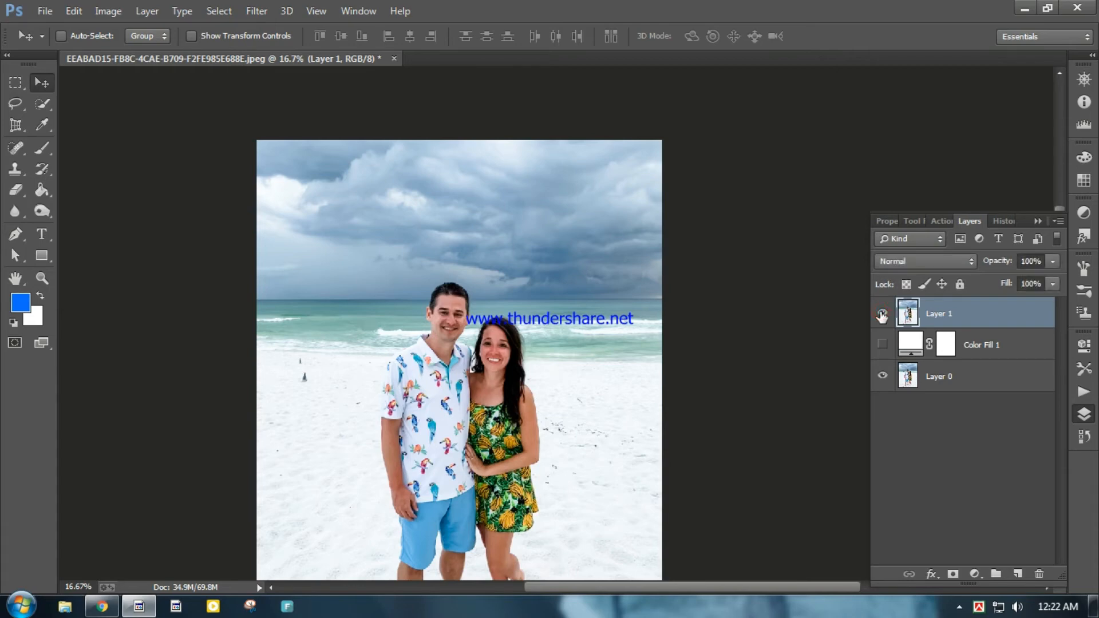
Examine the surf beside the woman at 200% with Layer 1 hidden and shown.
{"action": "key", "text": "ctrl+plus"}
{"action": "key", "text": "ctrl+plus"}
{"action": "key", "text": "ctrl+plus"}
{"action": "key", "text": "ctrl+plus"}
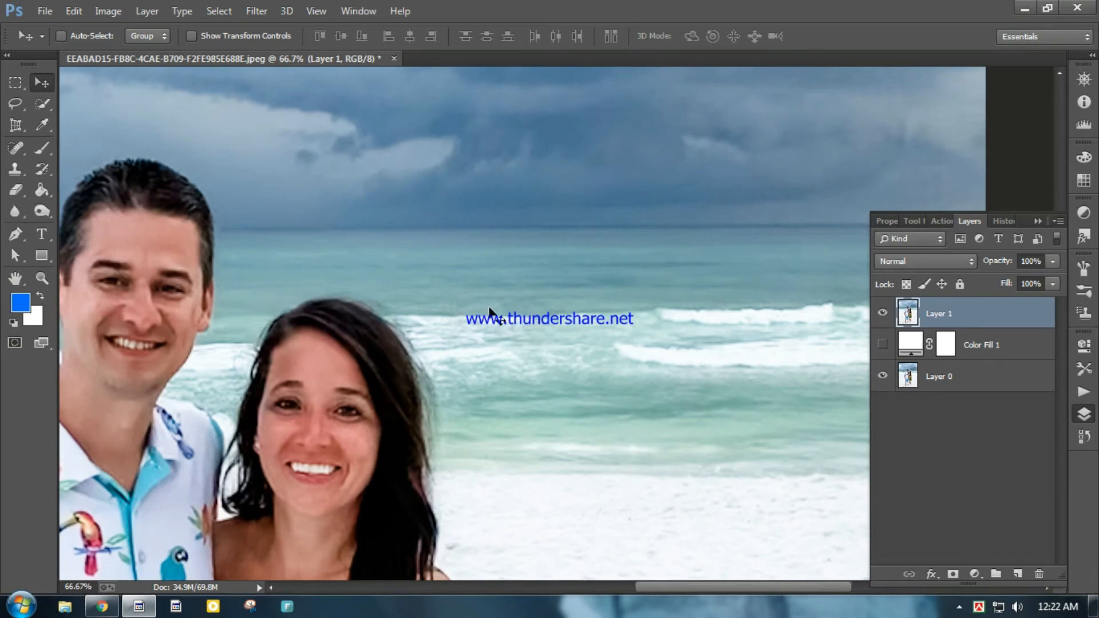
{"action": "key", "text": "ctrl+plus"}
{"action": "key", "text": "ctrl+plus"}
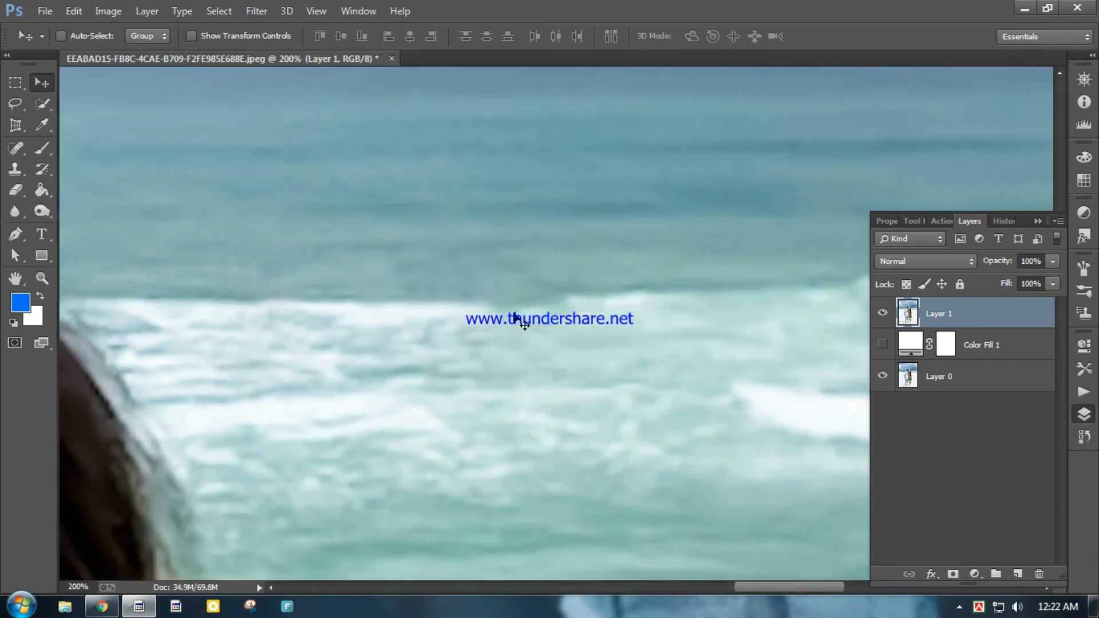
{"action": "left_click", "coordinate": [882, 312]}
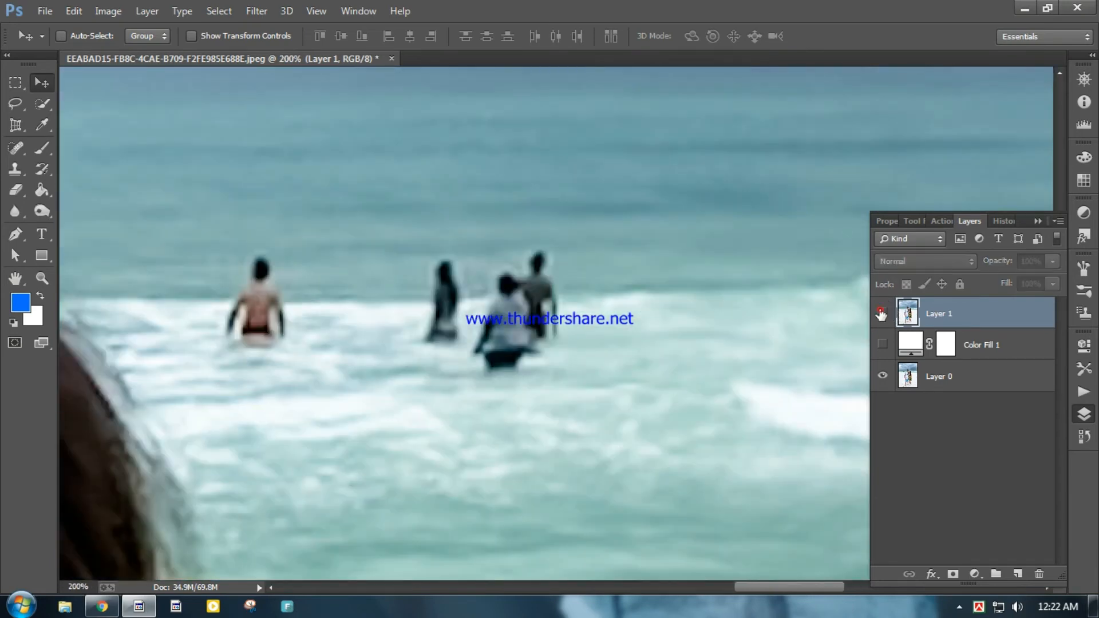
{"action": "left_click", "coordinate": [880, 312]}
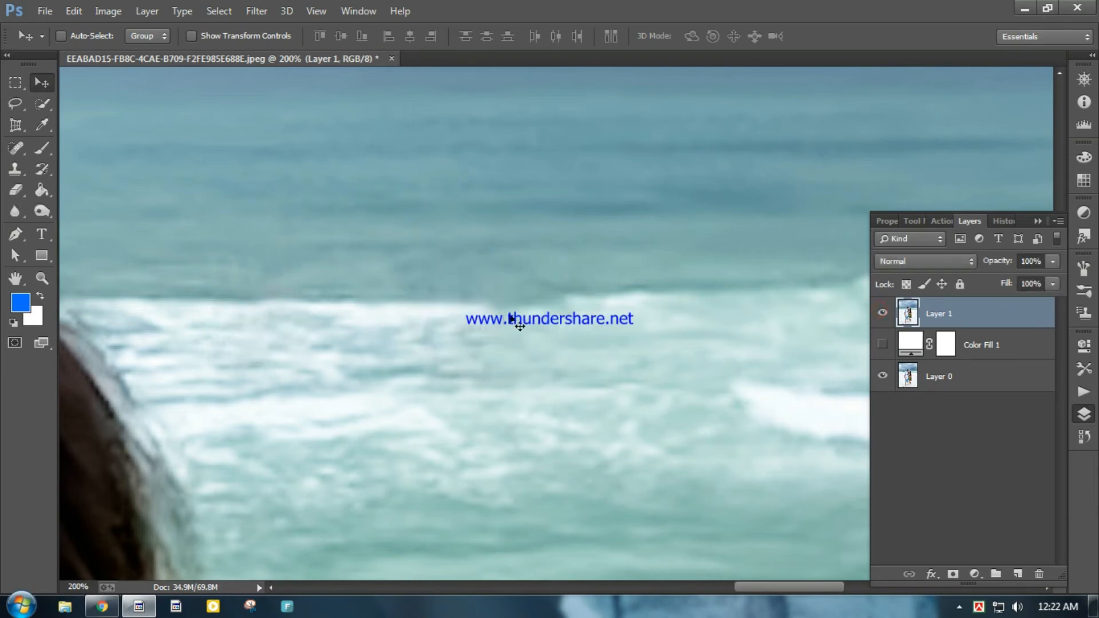
{"action": "left_click", "coordinate": [880, 313]}
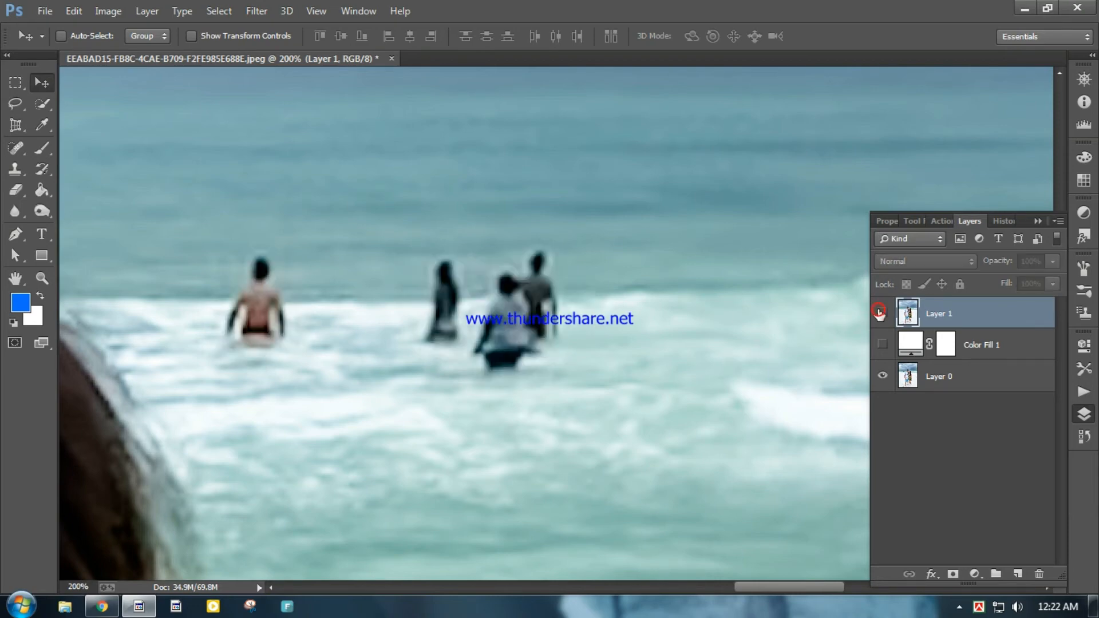
{"action": "left_click", "coordinate": [879, 313]}
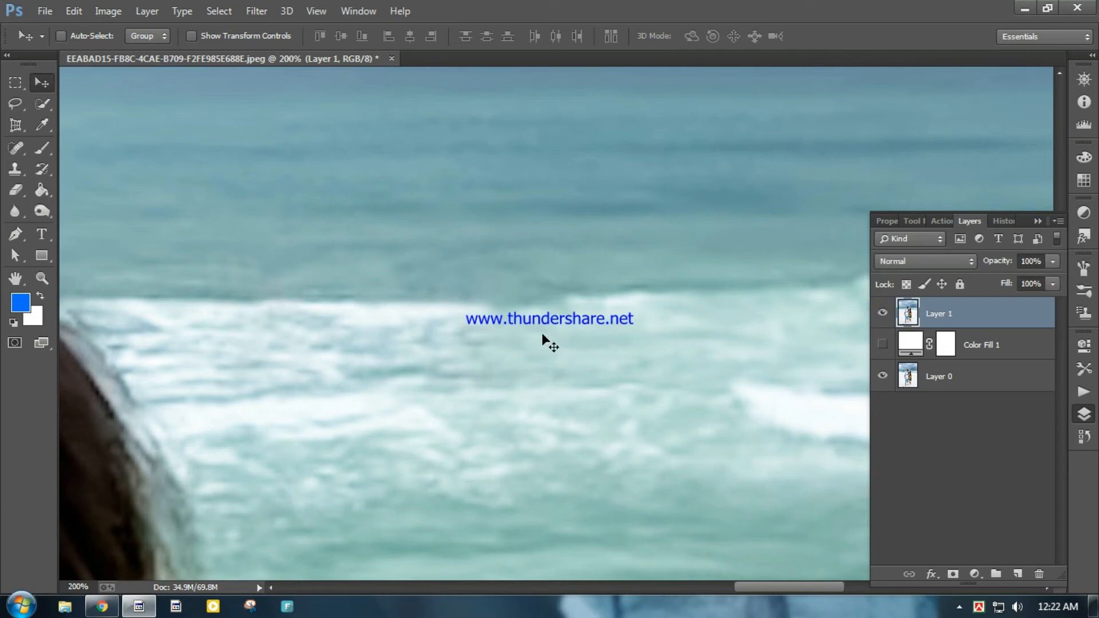
Clone water and foam with the Clone Stamp along the broken wave line where the three bathers stood.
{"action": "left_click", "coordinate": [16, 148]}
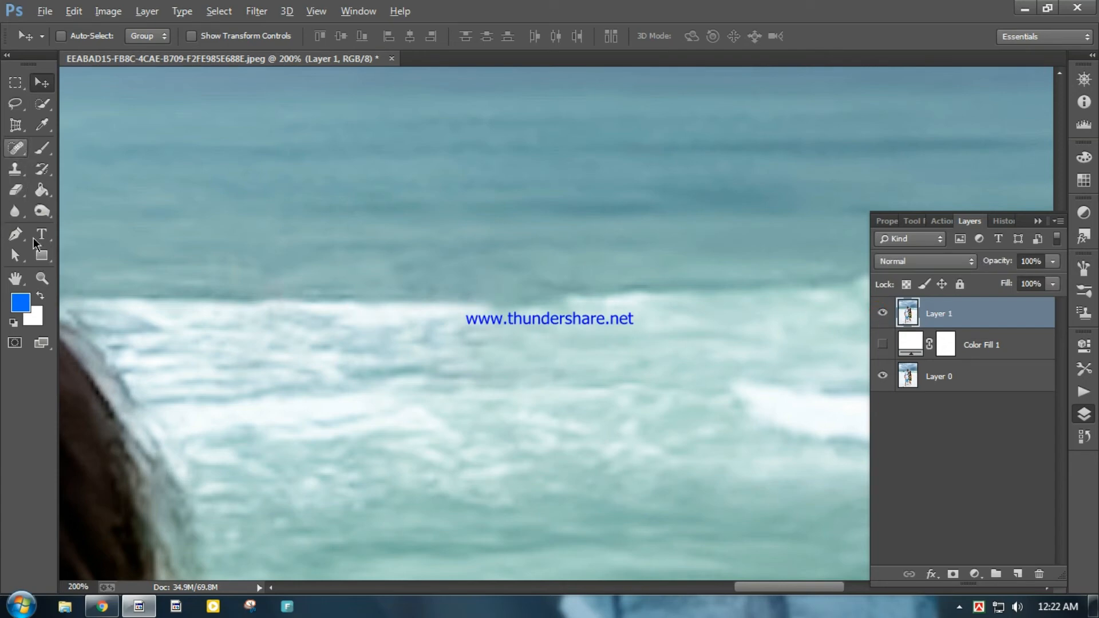
{"action": "left_click", "coordinate": [15, 169]}
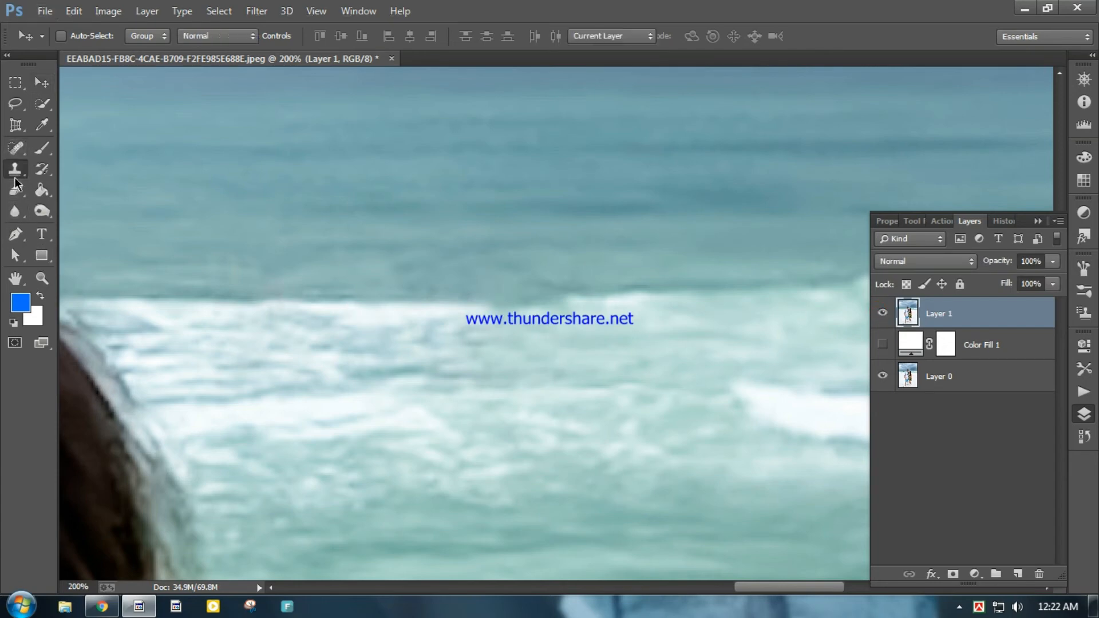
{"action": "left_click", "coordinate": [565, 294], "text": "alt"}
{"action": "left_click_drag", "start_coordinate": [510, 305], "coordinate": [465, 297]}
{"action": "left_click", "coordinate": [555, 346], "text": "alt"}
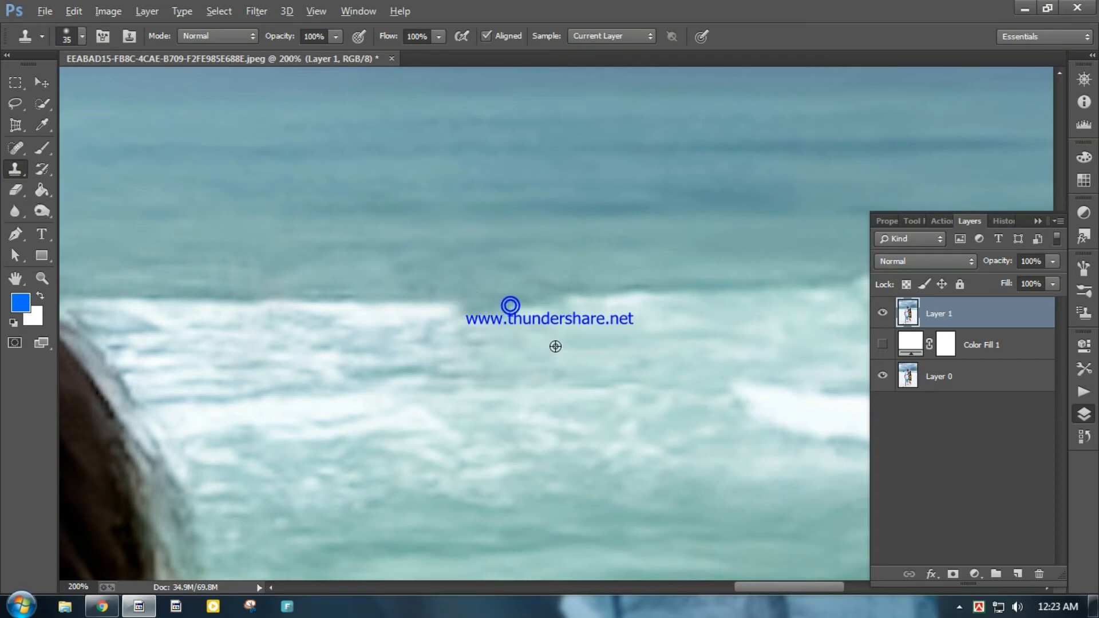
{"action": "left_click", "coordinate": [522, 332]}
{"action": "left_click", "coordinate": [496, 324]}
{"action": "left_click", "coordinate": [493, 308]}
{"action": "left_click", "coordinate": [475, 308]}
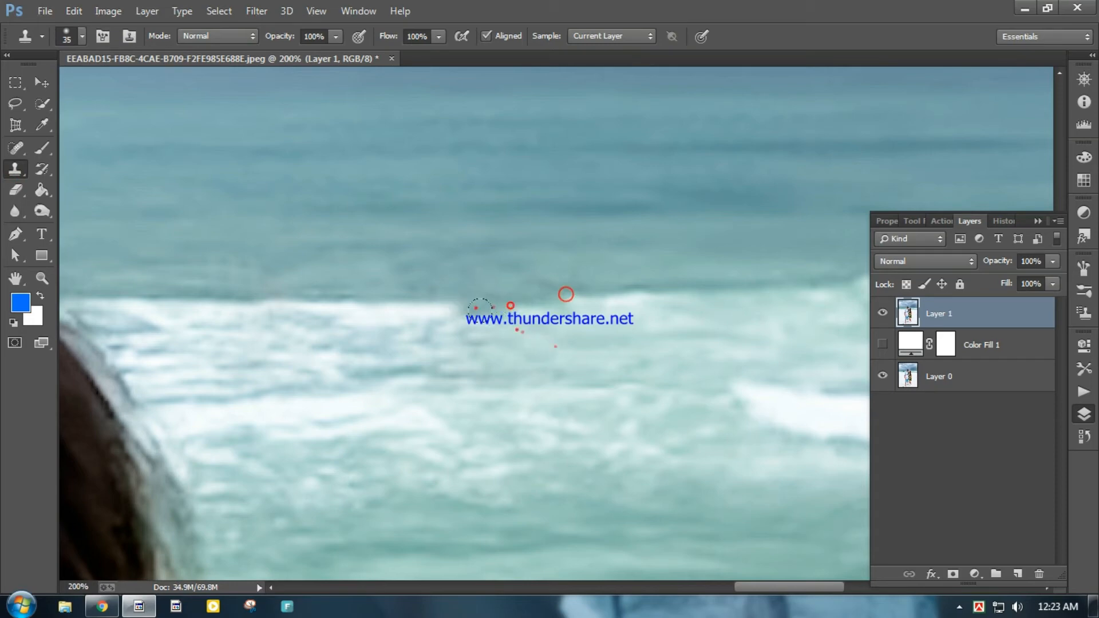
Blend the start of the adjoining foam crest with water cloned from just below it.
{"action": "left_click", "coordinate": [583, 346], "text": "alt"}
{"action": "left_click_drag", "start_coordinate": [570, 316], "coordinate": [536, 301]}
{"action": "left_click", "coordinate": [547, 314]}
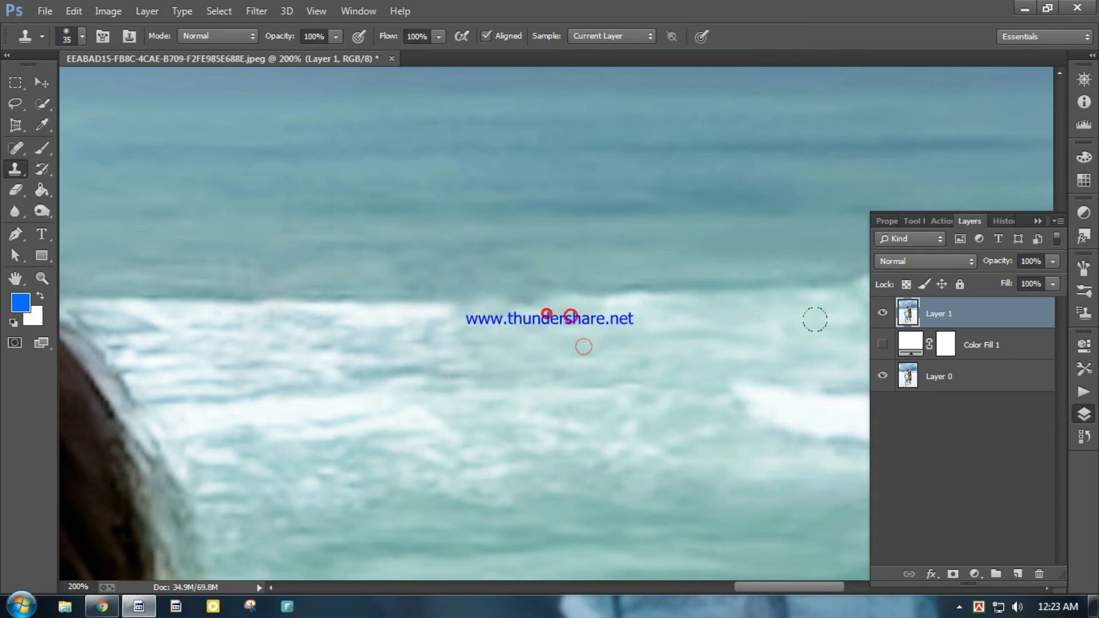
Check the touched-up wave line against the original bathers by toggling Layer 1's visibility.
{"action": "left_click", "coordinate": [882, 313]}
{"action": "left_click", "coordinate": [882, 313]}
{"action": "left_click", "coordinate": [882, 313]}
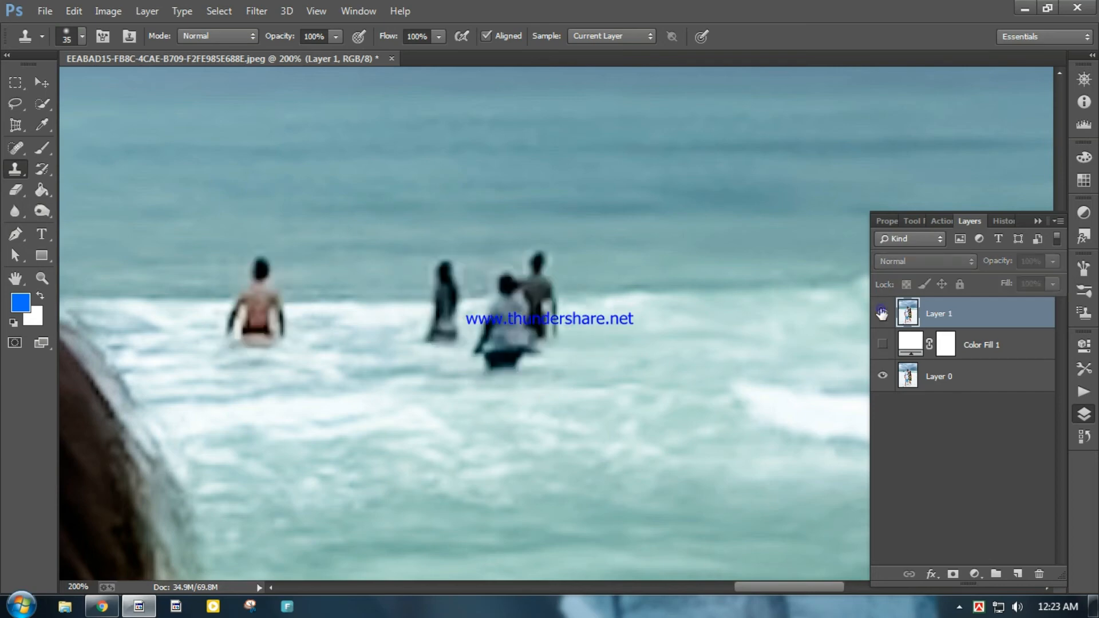
{"action": "left_click", "coordinate": [882, 313]}
{"action": "left_click", "coordinate": [882, 313]}
{"action": "left_click", "coordinate": [881, 313]}
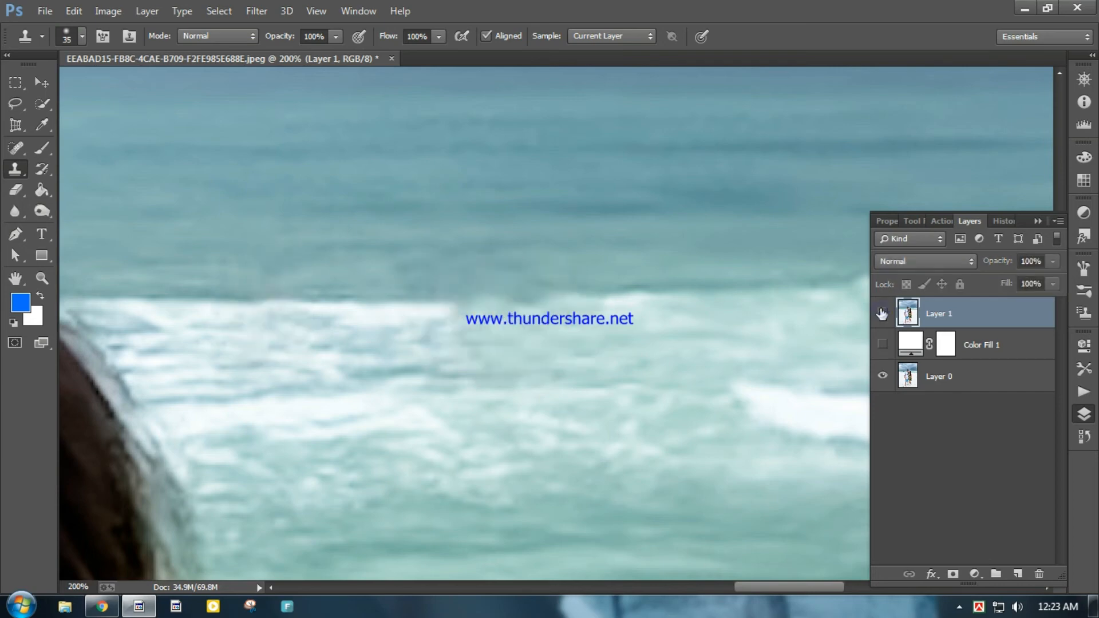
{"action": "left_click", "coordinate": [882, 313]}
{"action": "left_click", "coordinate": [882, 313]}
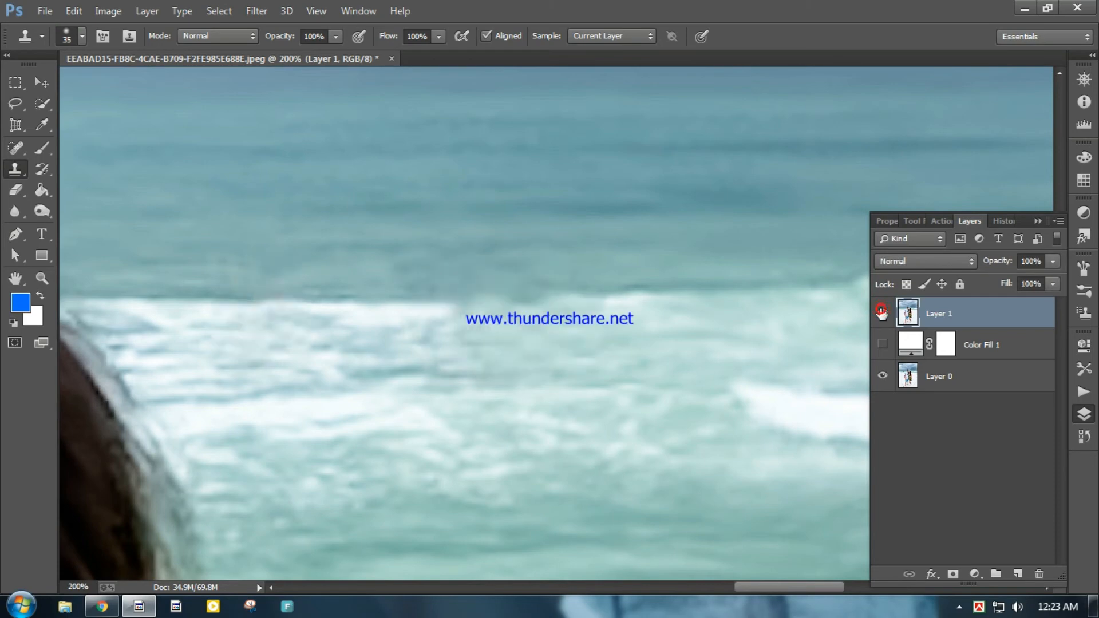
Clone clean sand over the larger dark cone on the beach on the man's side of the photo.
{"action": "scroll", "coordinate": [268, 471], "scroll_direction": "down", "scroll_amount": 6}
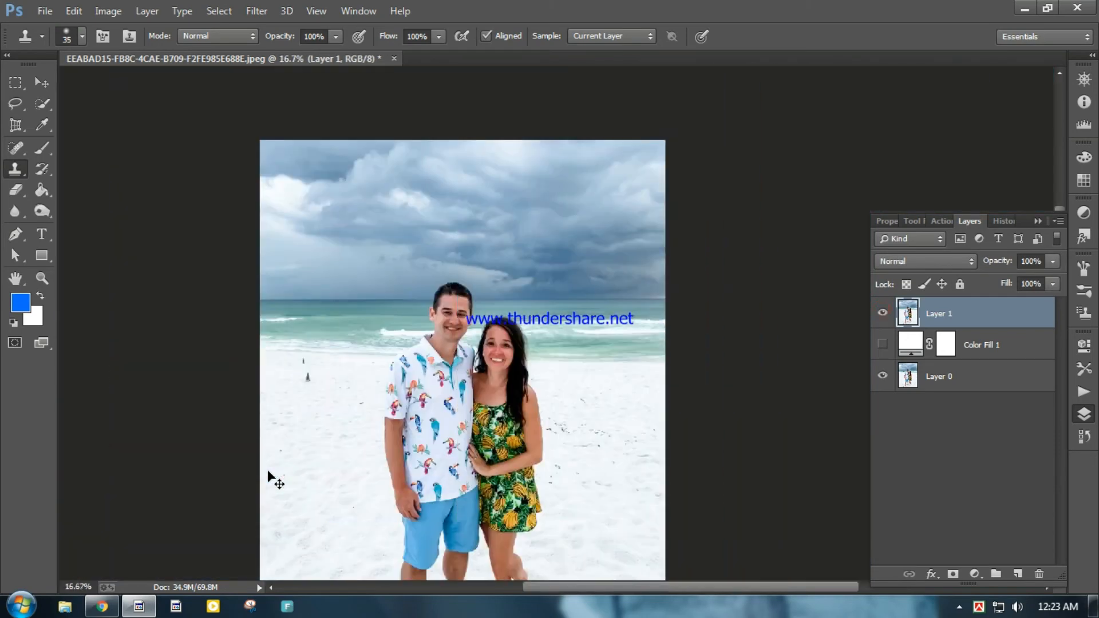
{"action": "key", "text": "ctrl+plus"}
{"action": "key", "text": "ctrl+plus"}
{"action": "key", "text": "ctrl+plus"}
{"action": "key", "text": "ctrl+plus"}
{"action": "left_click_drag", "start_coordinate": [326, 422], "coordinate": [733, 433]}
{"action": "left_click_drag", "start_coordinate": [209, 435], "coordinate": [562, 414]}
{"action": "left_click_drag", "start_coordinate": [272, 476], "coordinate": [329, 454]}
{"action": "left_click_drag", "start_coordinate": [409, 475], "coordinate": [421, 437]}
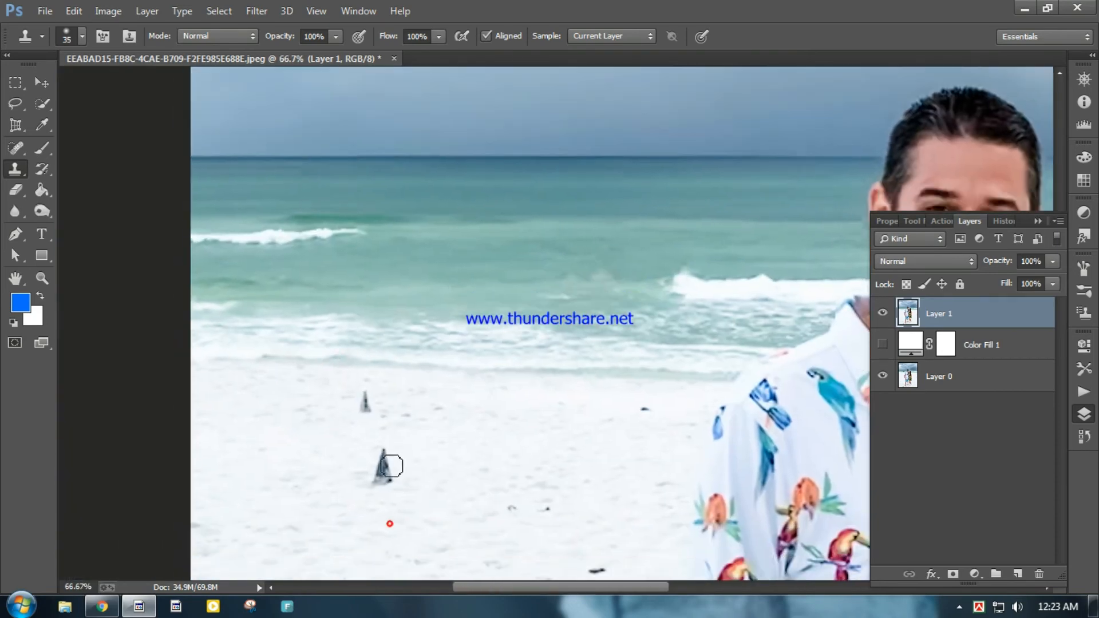
{"action": "left_click", "coordinate": [367, 448], "text": "alt"}
{"action": "mouse_move", "coordinate": [388, 455]}
{"action": "left_mouse_down"}
{"action": "mouse_move", "coordinate": [386, 469]}
{"action": "mouse_move", "coordinate": [420, 488]}
{"action": "mouse_move", "coordinate": [397, 484]}
{"action": "mouse_move", "coordinate": [418, 472]}
{"action": "left_mouse_up"}
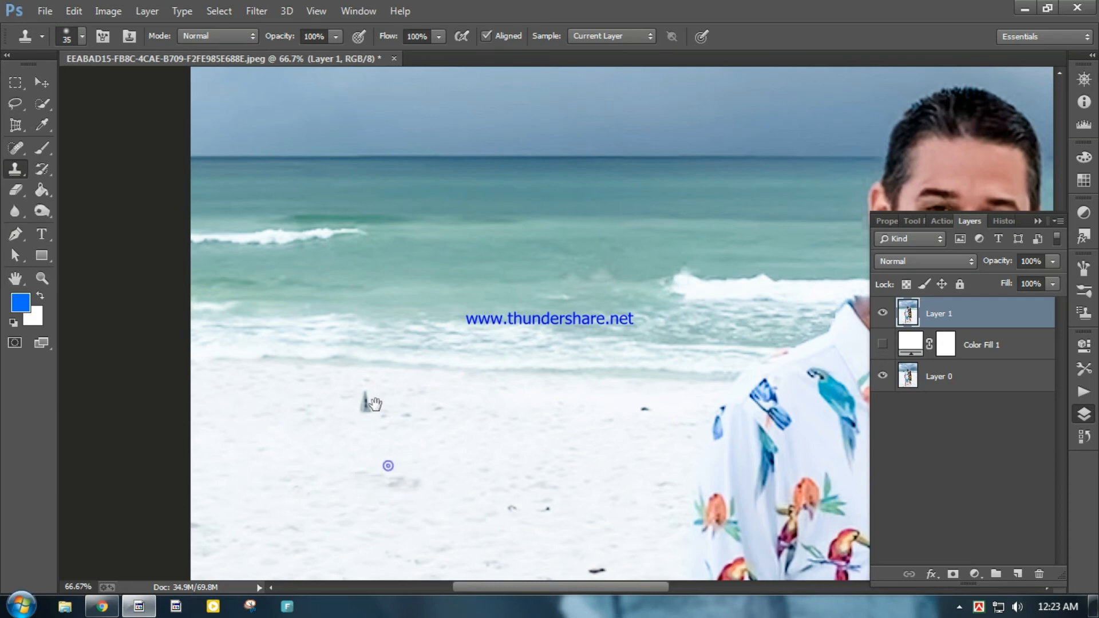
Clone clean sand over the smaller dark cone near the waterline.
{"action": "left_click_drag", "start_coordinate": [373, 404], "coordinate": [407, 505]}
{"action": "left_click", "coordinate": [417, 522], "text": "alt"}
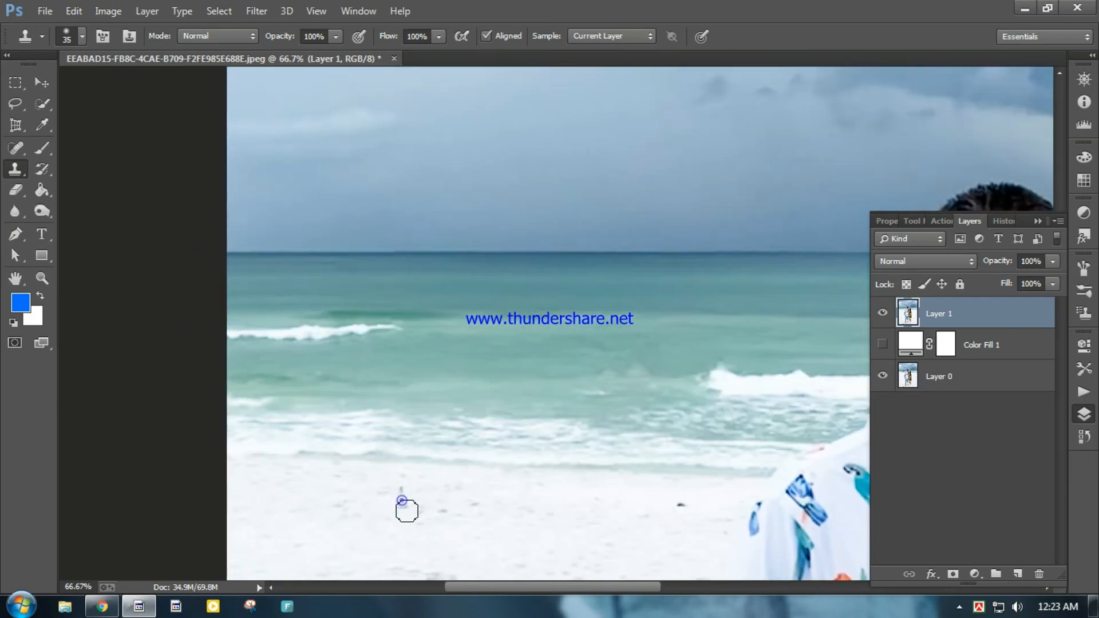
{"action": "left_click", "coordinate": [402, 500]}
{"action": "left_click_drag", "start_coordinate": [378, 517], "coordinate": [371, 345]}
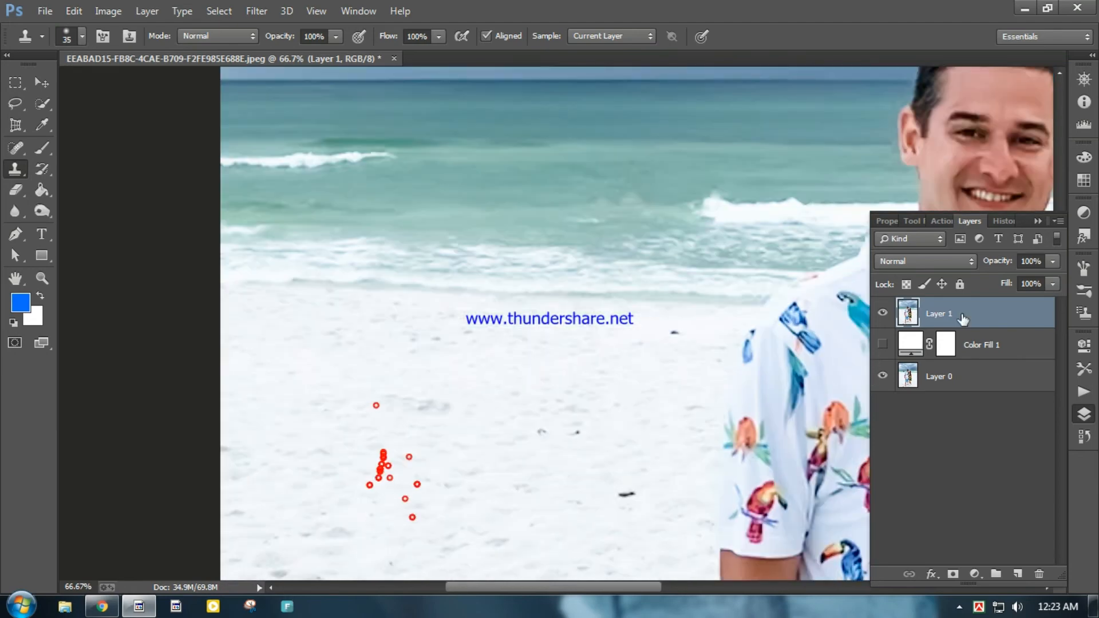
Compare the cleaned beach and sea on the man's side with the original by toggling Layer 1's visibility.
{"action": "left_click", "coordinate": [883, 312]}
{"action": "left_click", "coordinate": [884, 312]}
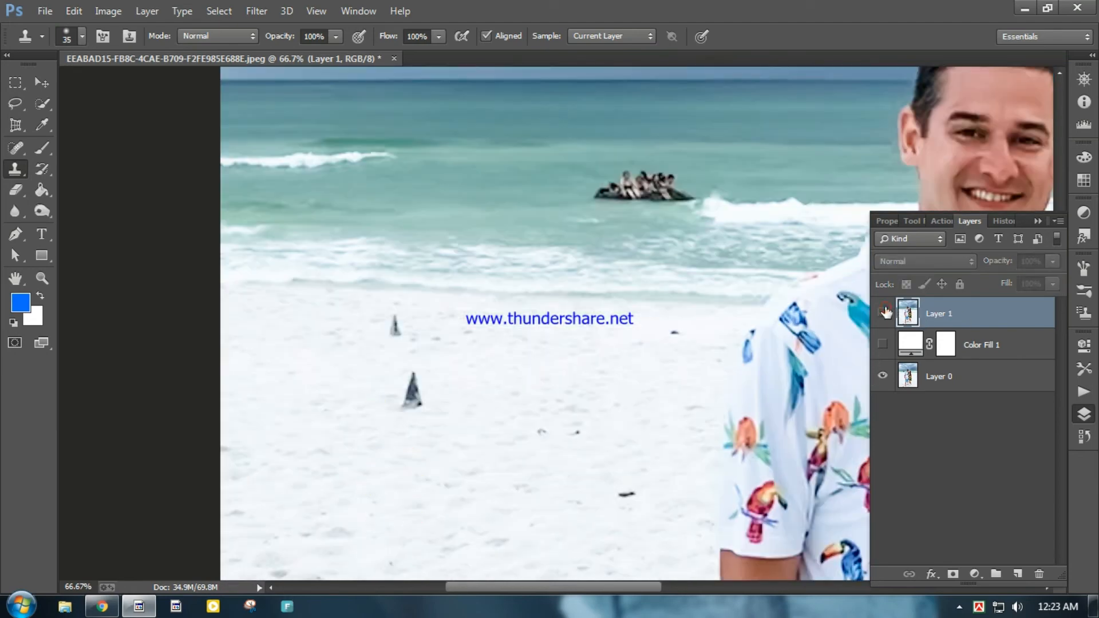
{"action": "left_click", "coordinate": [883, 312]}
{"action": "left_click", "coordinate": [883, 312]}
{"action": "left_click", "coordinate": [884, 312]}
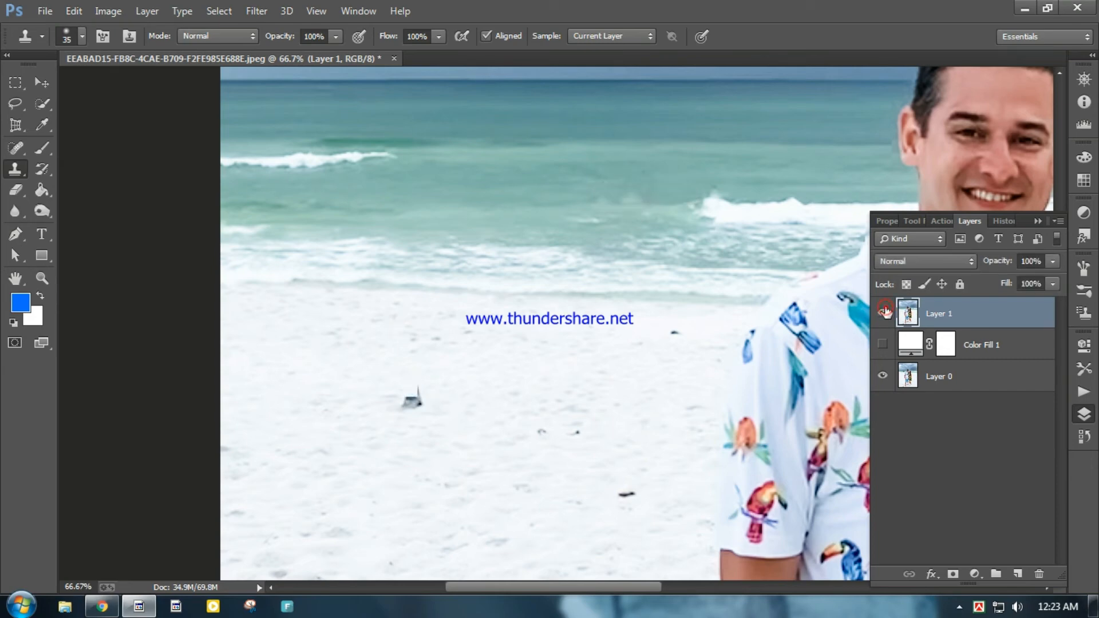
{"action": "left_click", "coordinate": [885, 312]}
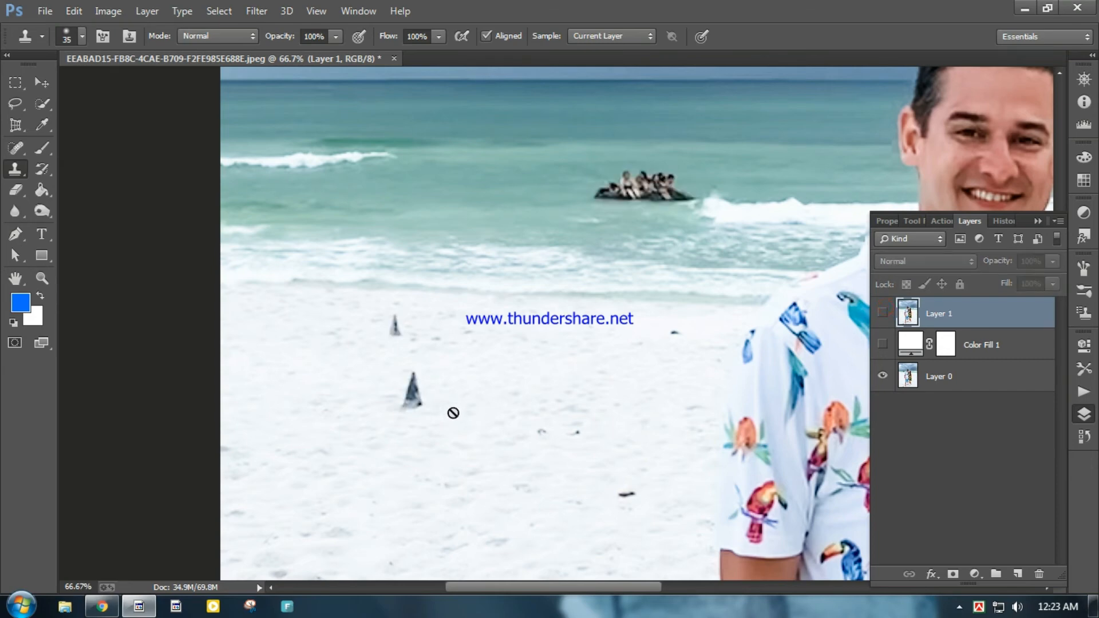
Show Layer 1 again and clone clean sand over the grey smudge at the larger cone's former spot with a 70 px brush.
{"action": "left_click", "coordinate": [884, 312]}
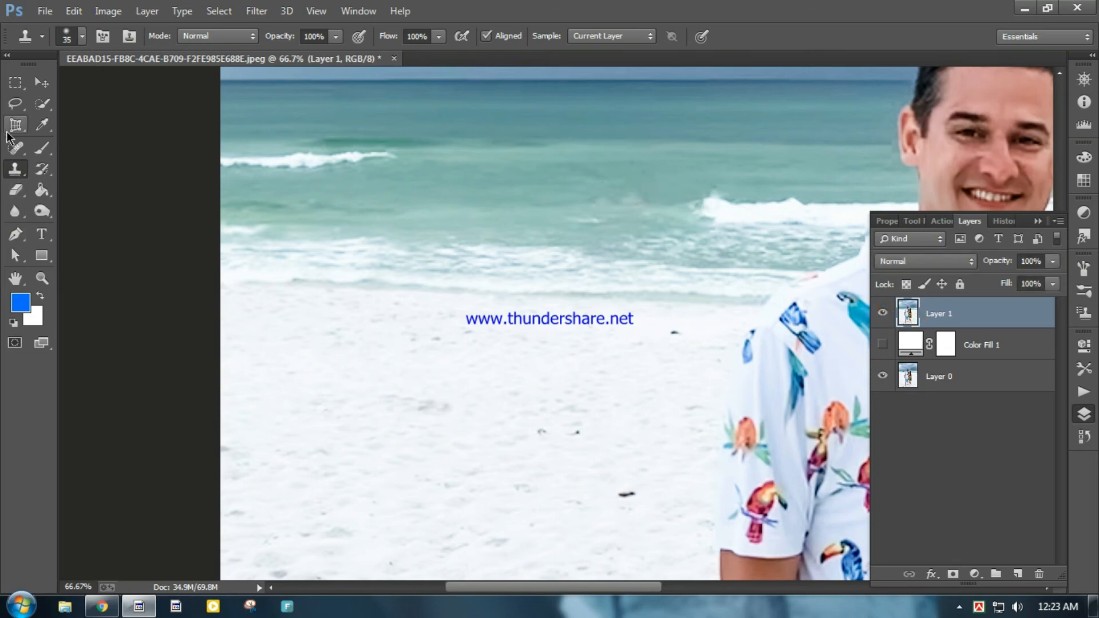
{"action": "left_click", "coordinate": [16, 148]}
{"action": "left_click", "coordinate": [22, 172]}
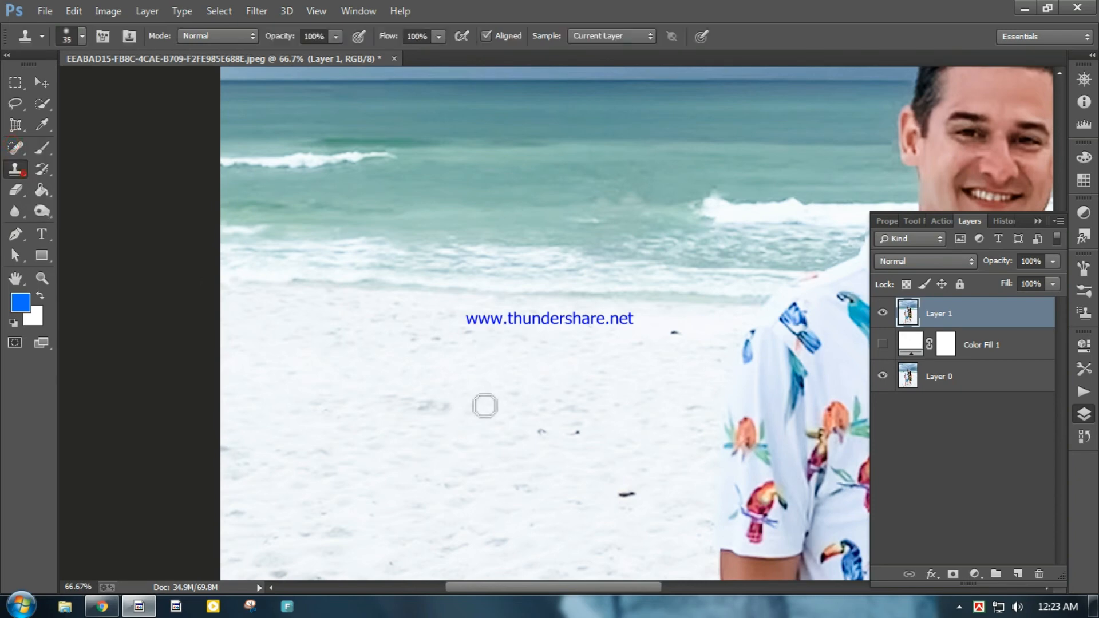
{"action": "left_click", "coordinate": [475, 394], "text": "alt"}
{"action": "key", "text": "bracketright"}
{"action": "key", "text": "bracketright"}
{"action": "key", "text": "bracketright"}
{"action": "key", "text": "bracketright"}
{"action": "key", "text": "bracketright"}
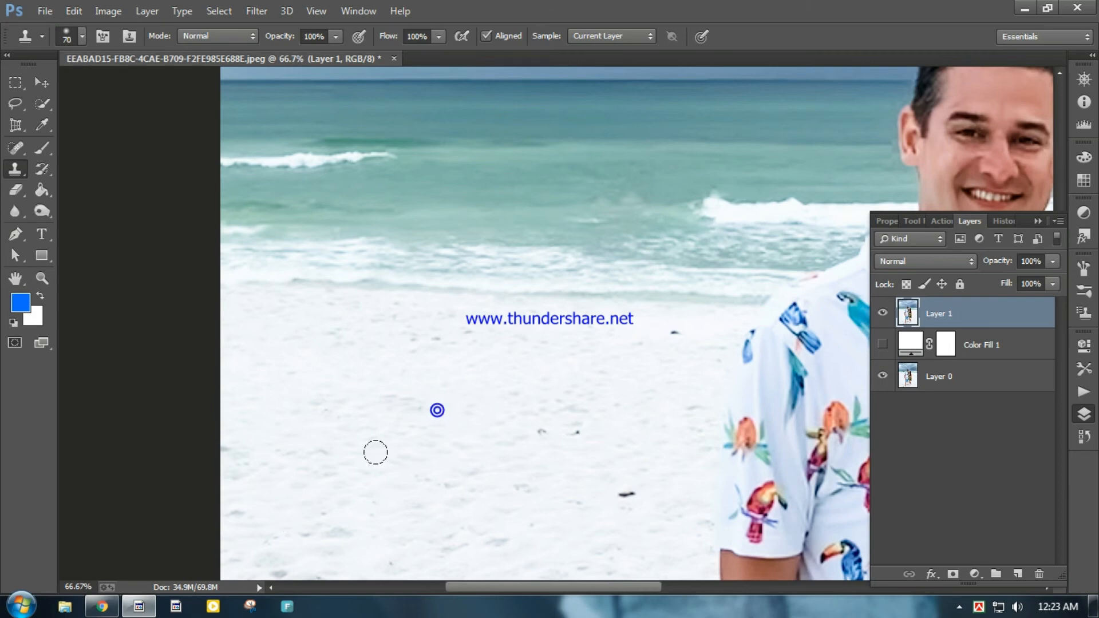
{"action": "left_click", "coordinate": [396, 453], "text": "alt"}
{"action": "left_click", "coordinate": [418, 393], "text": "alt"}
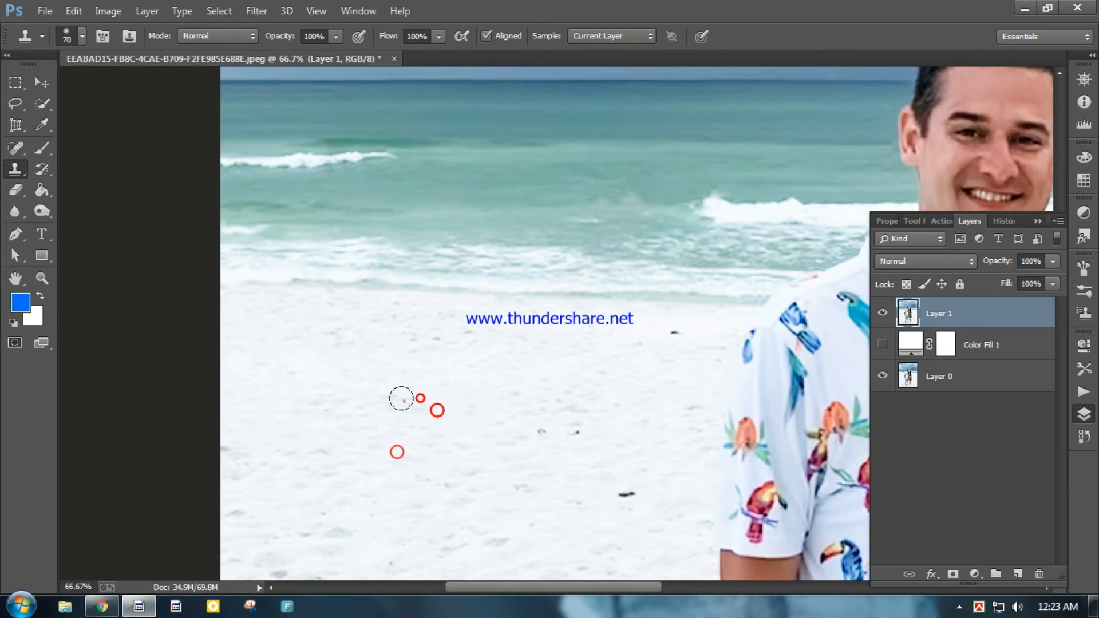
{"action": "left_click", "coordinate": [402, 401]}
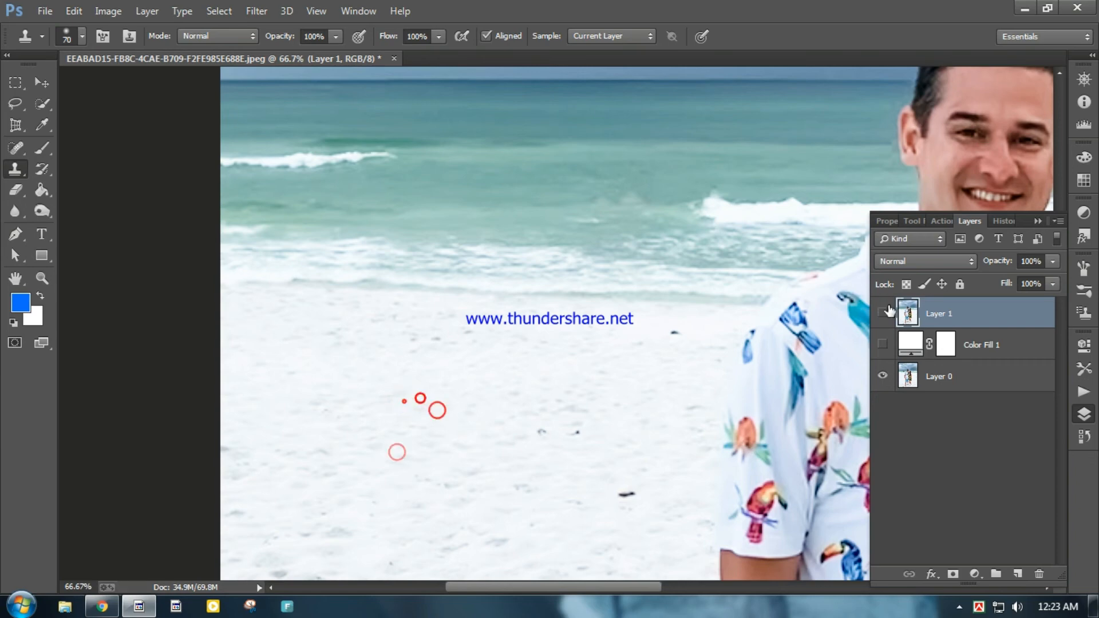
Compare the smoothed sand with the original by toggling Layer 1's visibility, and view the whole retouched photo.
{"action": "left_click", "coordinate": [884, 311]}
{"action": "left_click", "coordinate": [884, 311]}
{"action": "left_click", "coordinate": [884, 310]}
{"action": "left_click", "coordinate": [884, 310]}
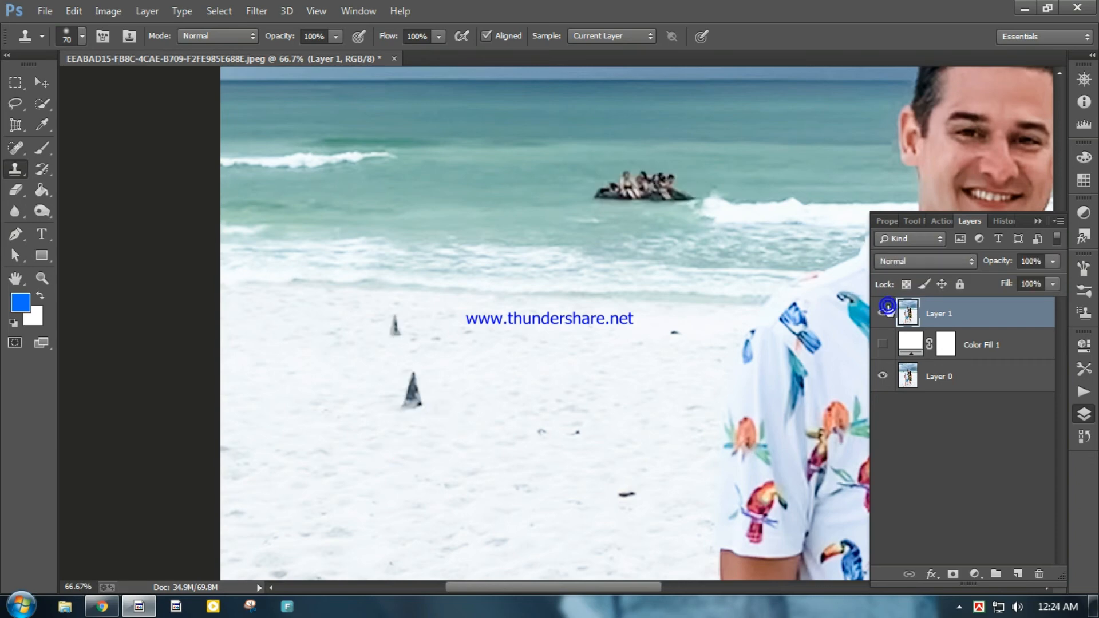
{"action": "left_click", "coordinate": [884, 311]}
{"action": "left_click", "coordinate": [884, 310]}
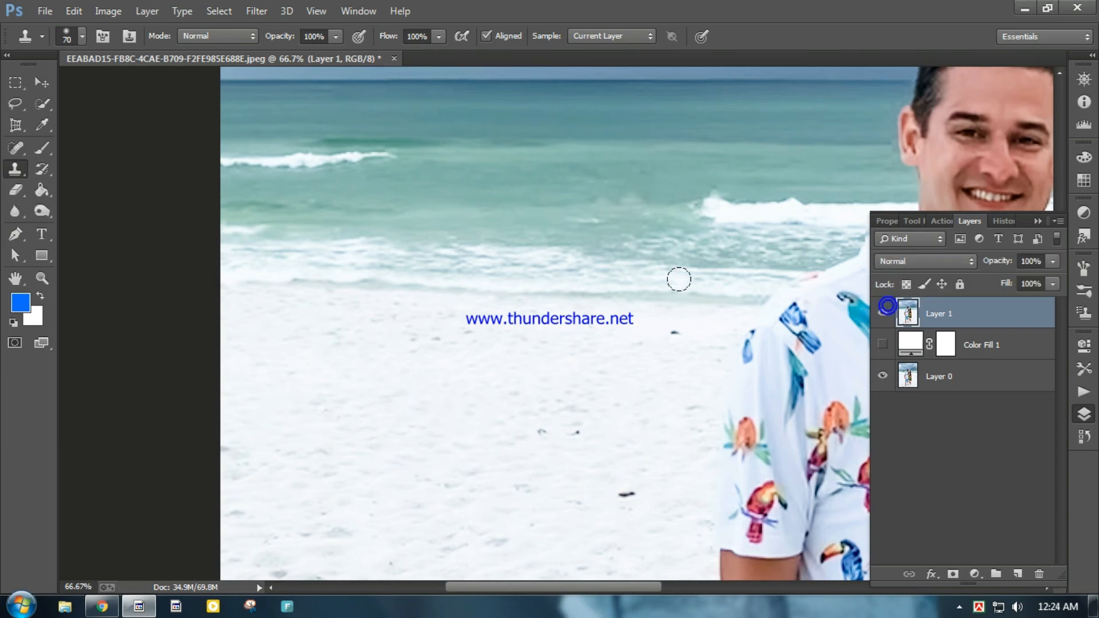
{"action": "scroll", "coordinate": [689, 290], "scroll_direction": "down", "scroll_amount": 4}
{"action": "scroll", "coordinate": [665, 351], "scroll_direction": "down", "scroll_amount": 1}
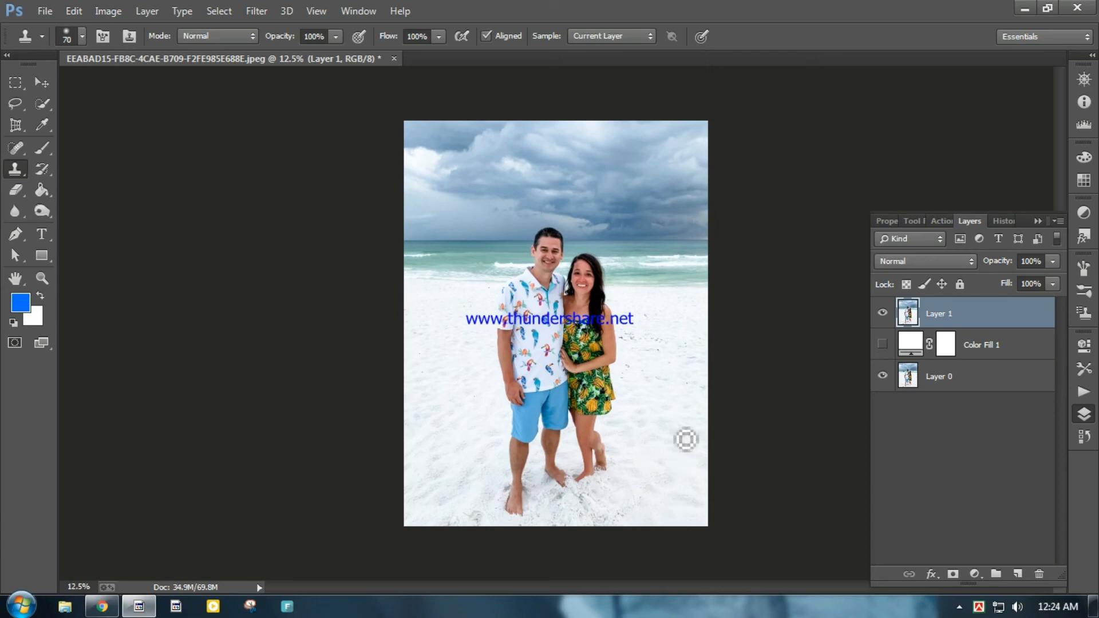
{"action": "left_click", "coordinate": [8, 172]}
{"action": "left_click", "coordinate": [15, 148]}
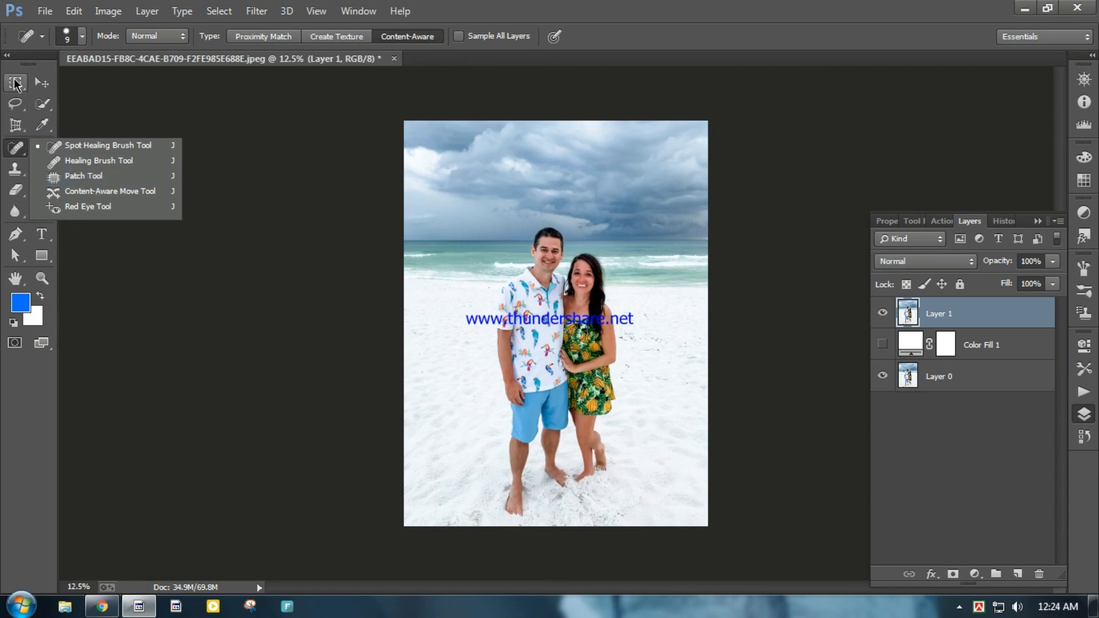
{"action": "left_click", "coordinate": [14, 171]}
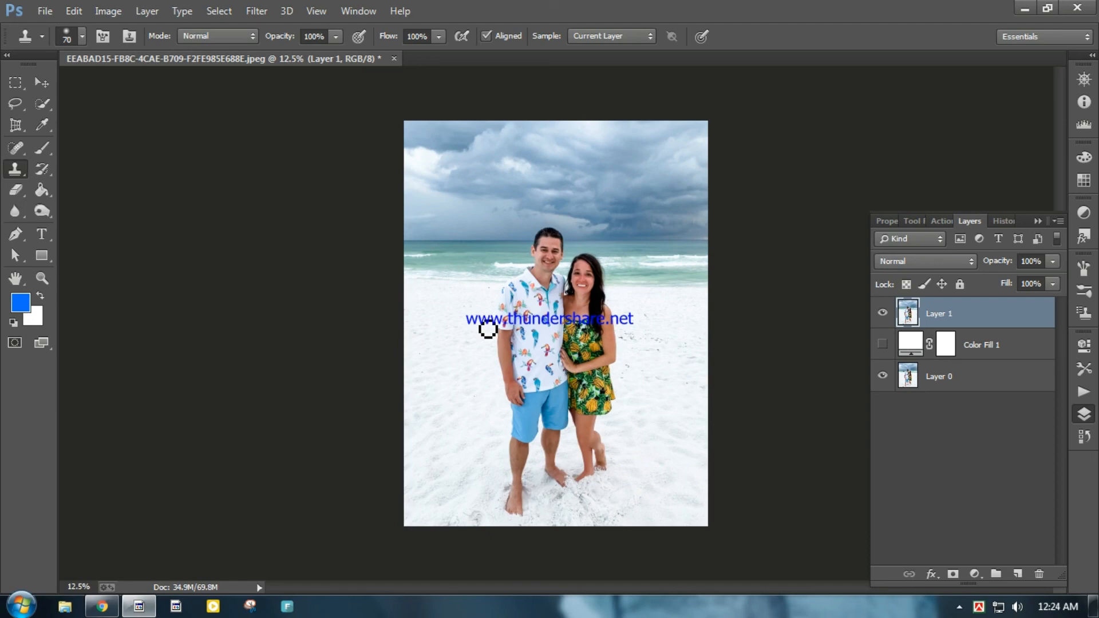
Switch from the Clone Stamp to the Move tool.
{"action": "left_click", "coordinate": [41, 84]}
{"action": "left_click", "coordinate": [425, 241]}
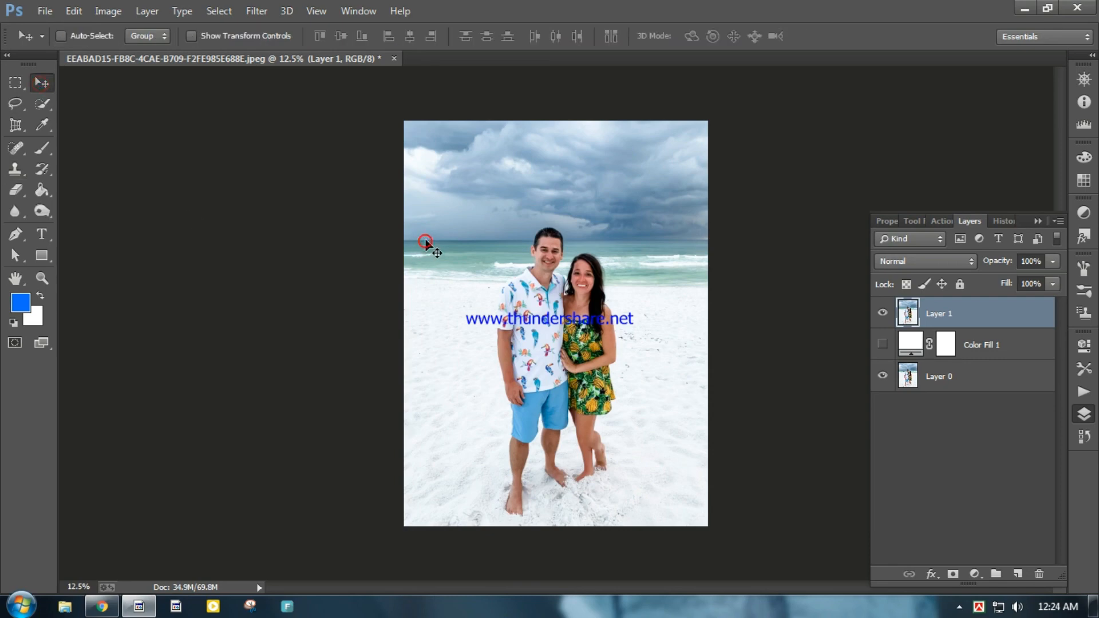